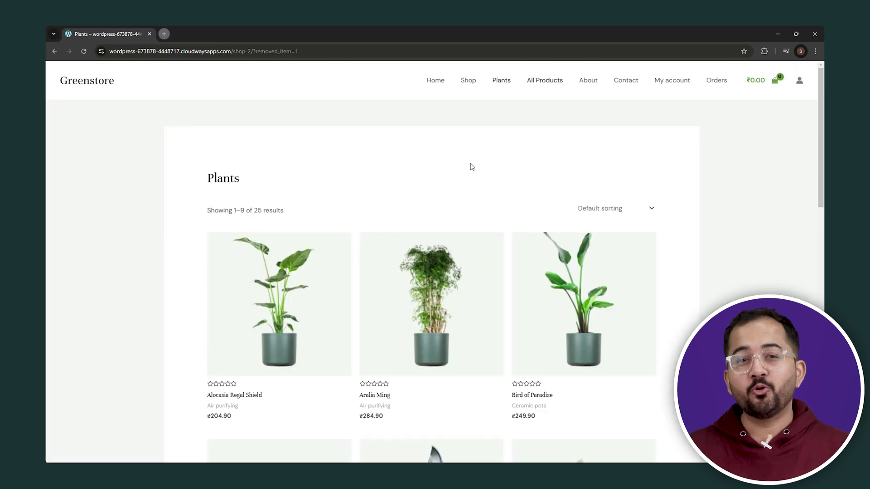
Add the Alocasia Regal Shield to the cart, then go from the cart to the ₹204.90 checkout.
left_click(299, 299)
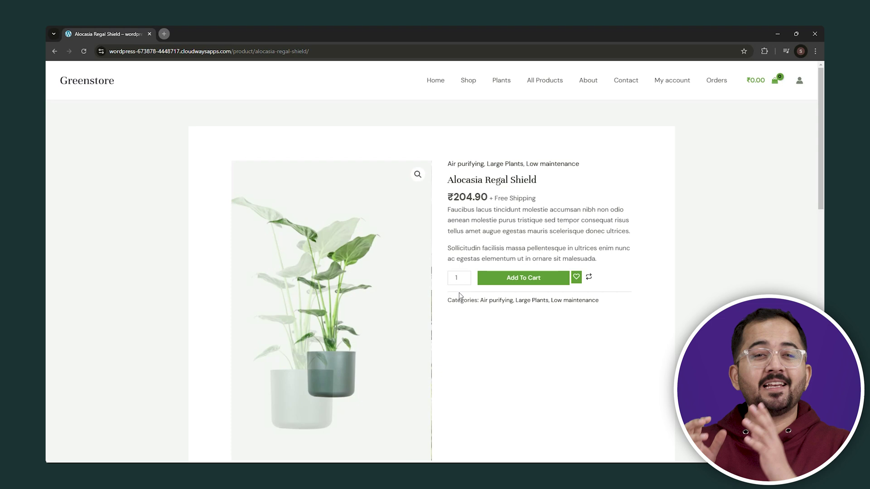
left_click(519, 279)
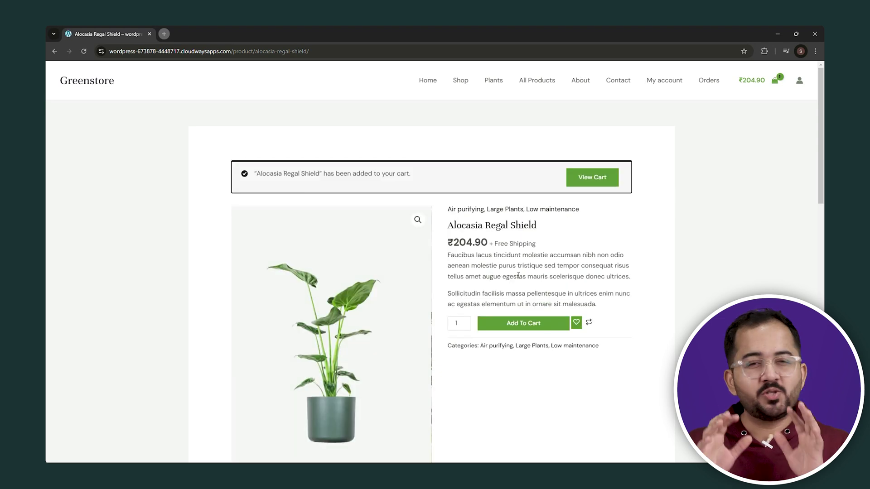
left_click(583, 187)
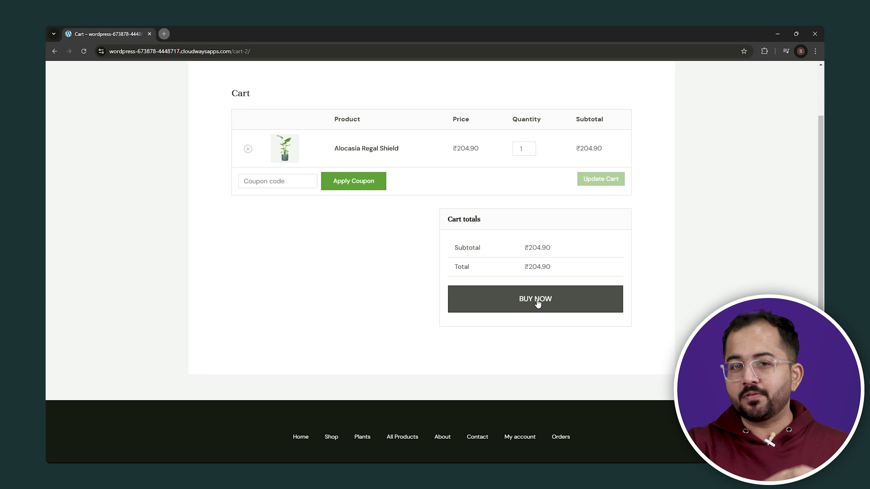
left_click(542, 303)
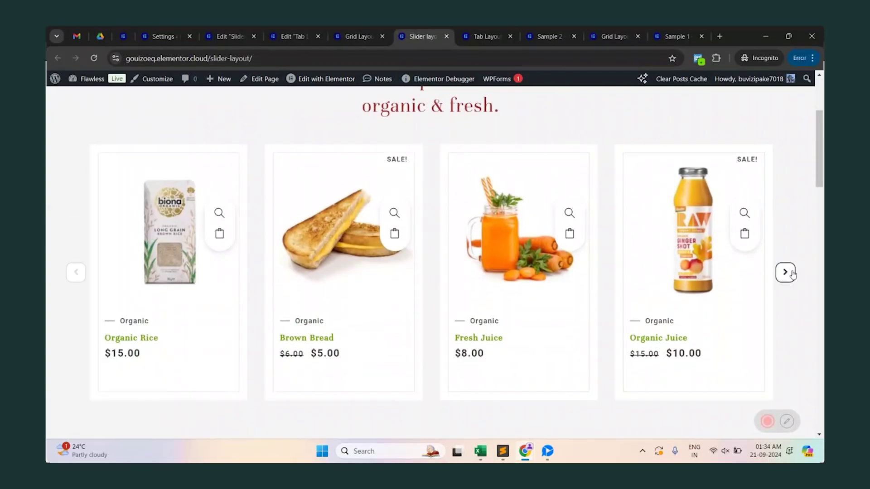
Move the product slider both ways and scroll through the slider and tab layout pages.
left_click(787, 272)
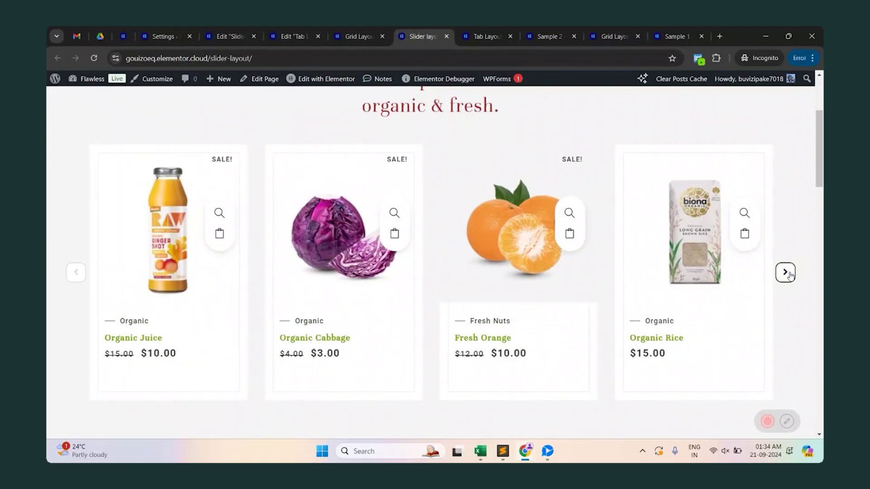
left_click(76, 273)
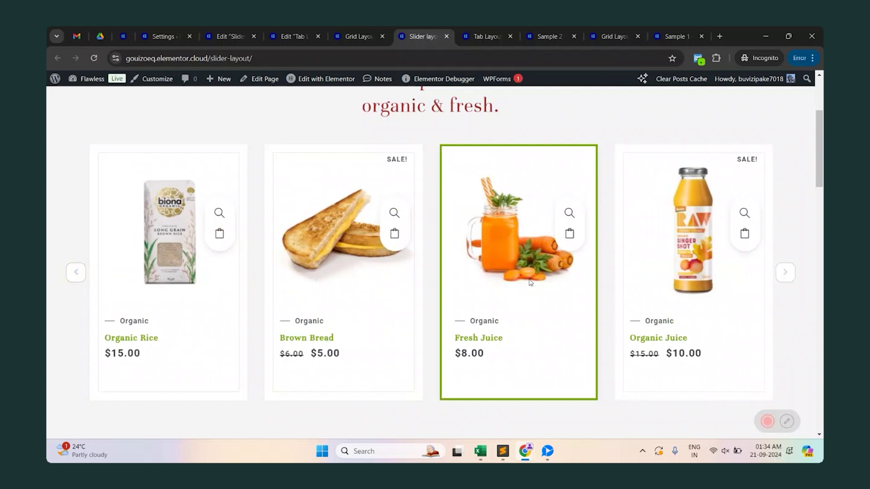
scroll(685, 286, "down", 15)
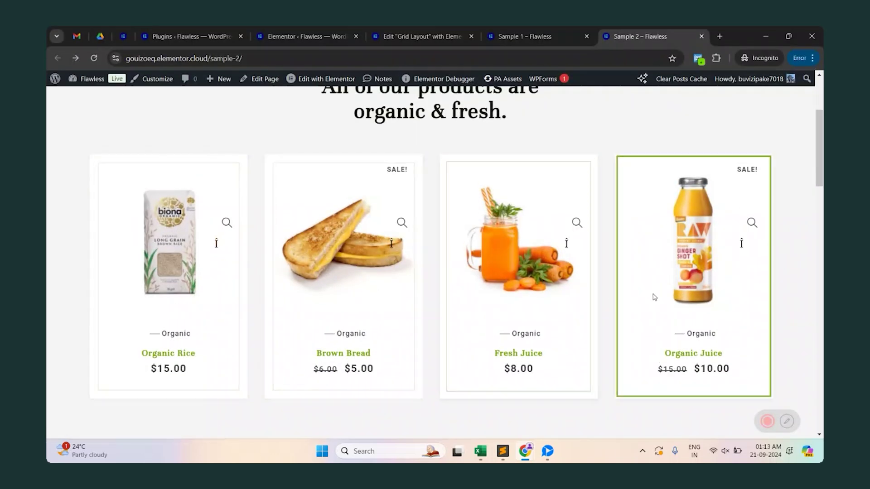
scroll(658, 297, "down", 3)
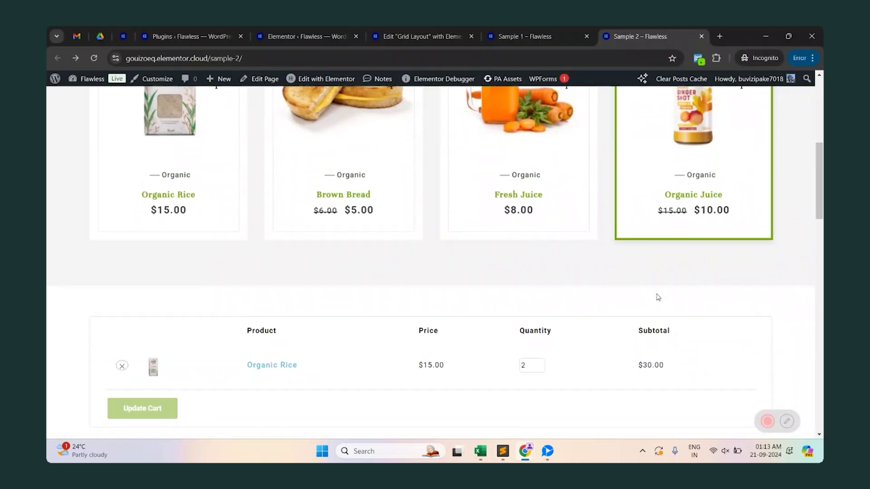
scroll(658, 297, "down", 12)
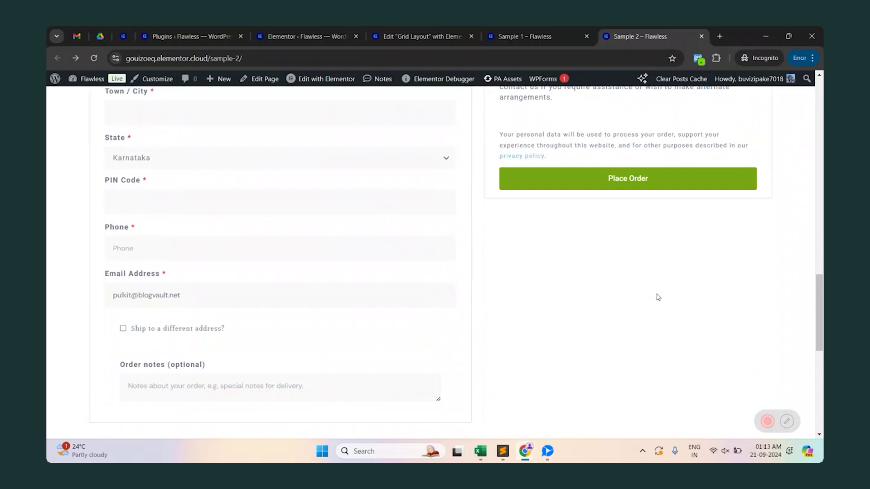
scroll(656, 297, "up", 4)
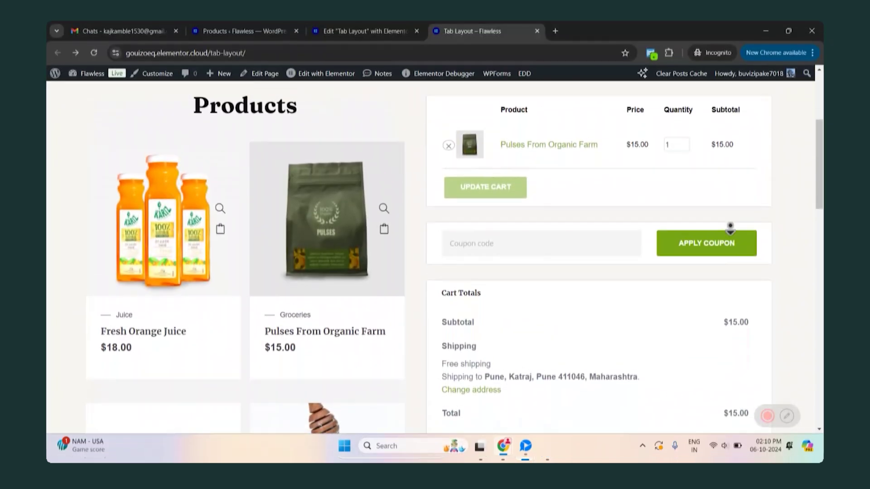
scroll(730, 231, "down", 1)
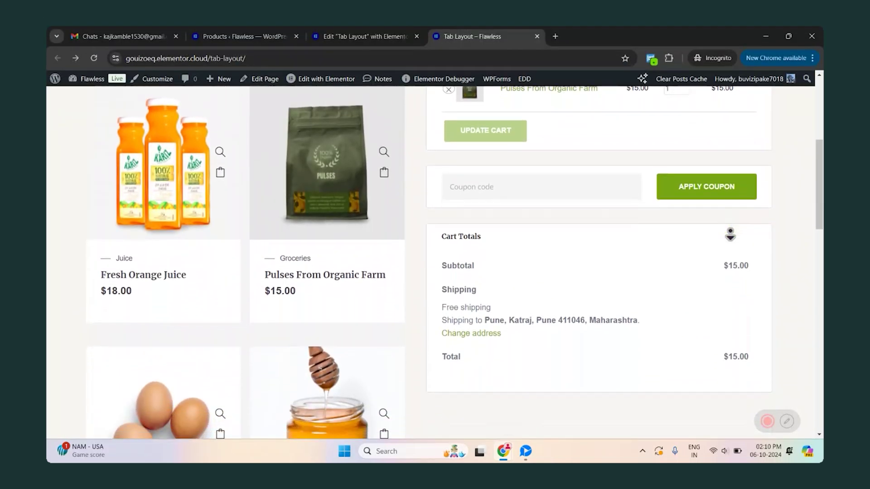
scroll(730, 235, "down", 6)
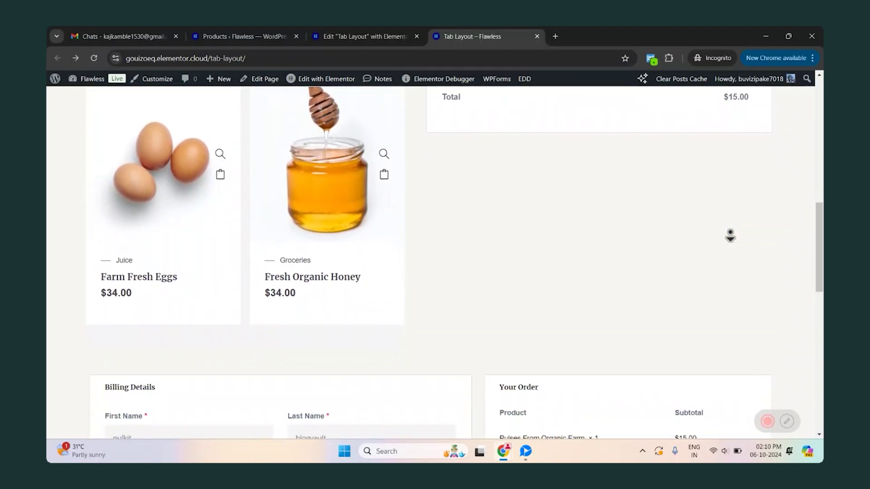
scroll(730, 235, "down", 7)
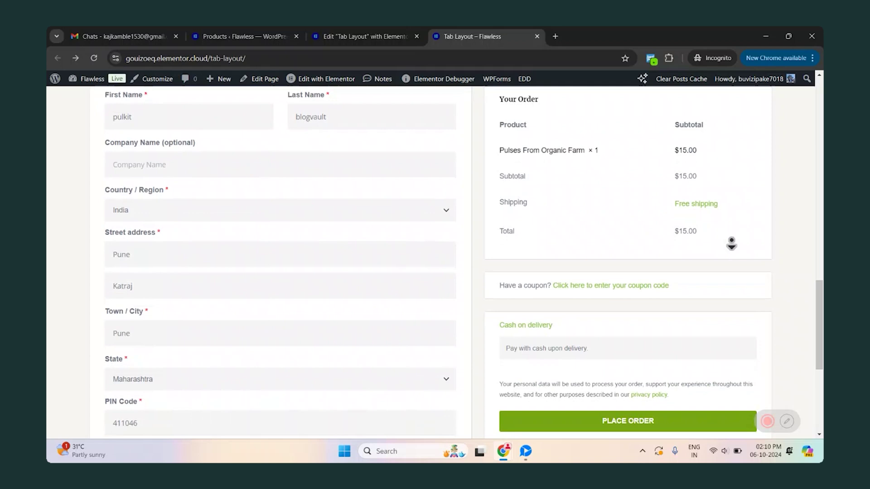
scroll(731, 243, "down", 6)
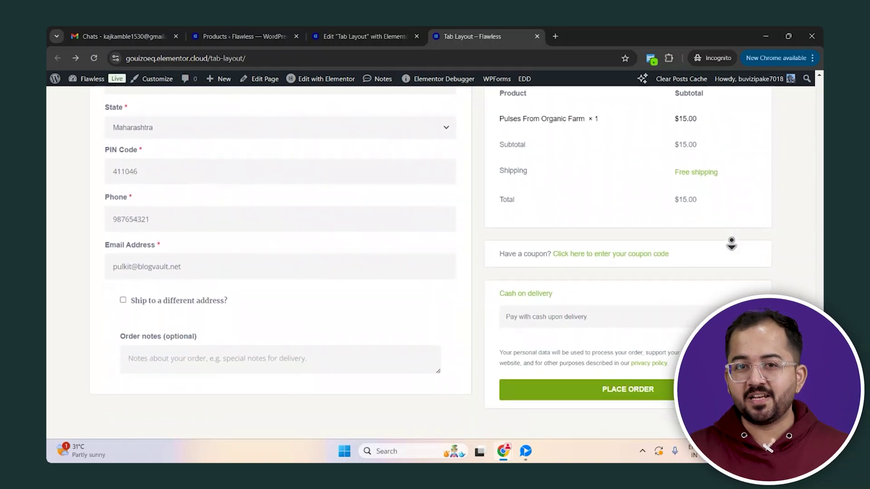
scroll(749, 254, "up", 13)
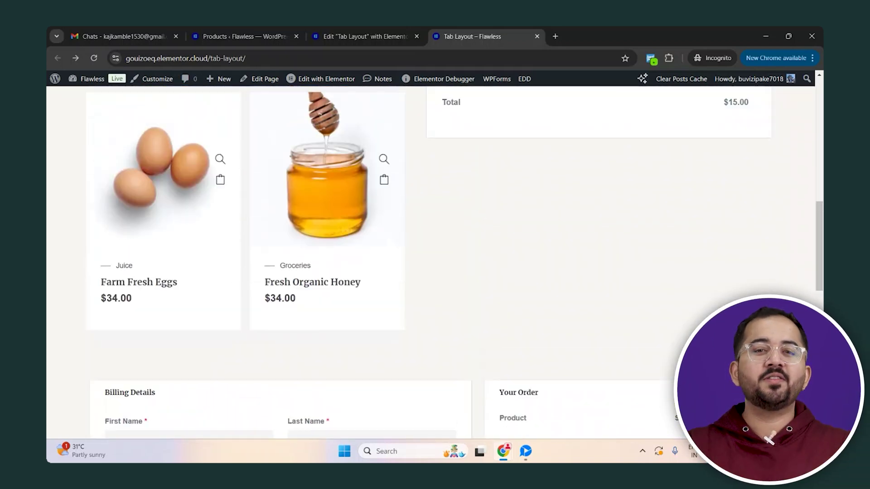
scroll(221, 283, "up", 7)
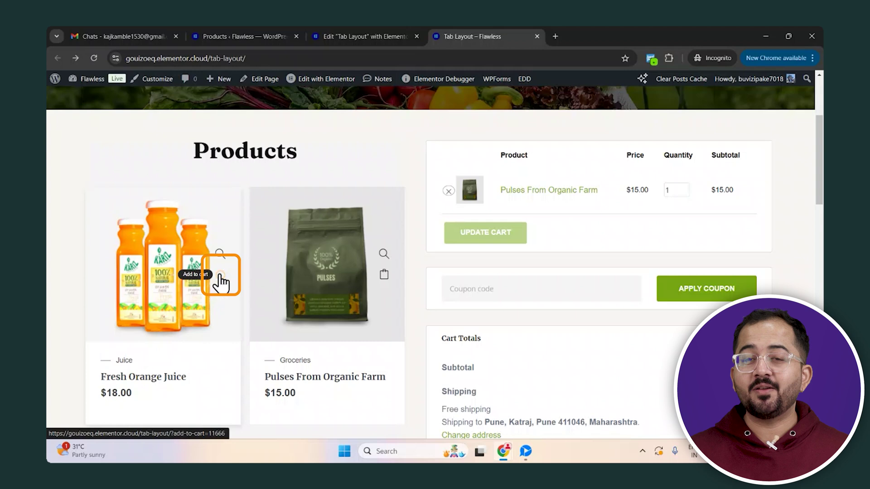
Add Fresh Orange Juice to the cart and place the $66.00 cash-on-delivery order.
left_click(221, 274)
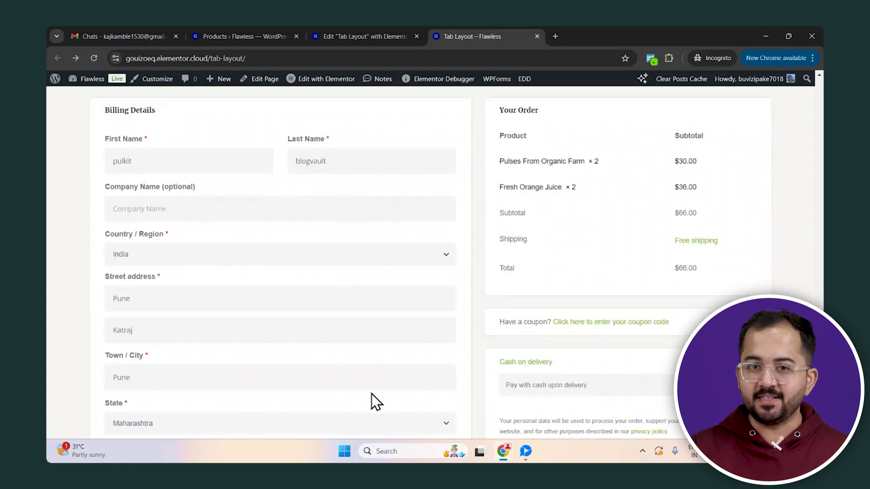
scroll(375, 401, "down", 1)
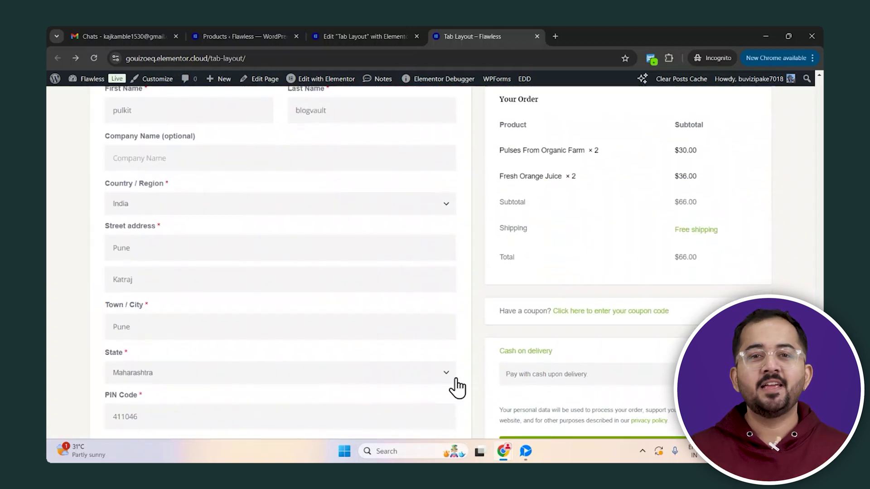
scroll(365, 292, "down", 5)
left_click(647, 389)
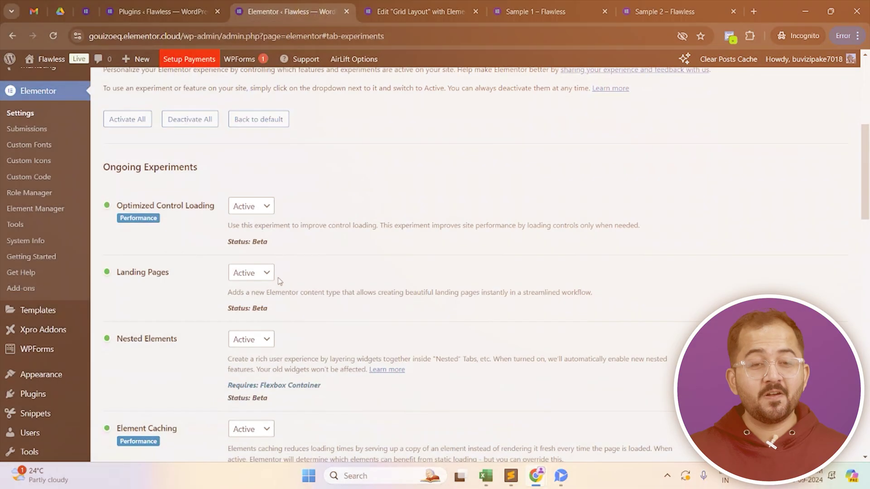
Open the Add New Plugin page under Plugins, then advance the slider-layout product page.
scroll(279, 294, "down", 3)
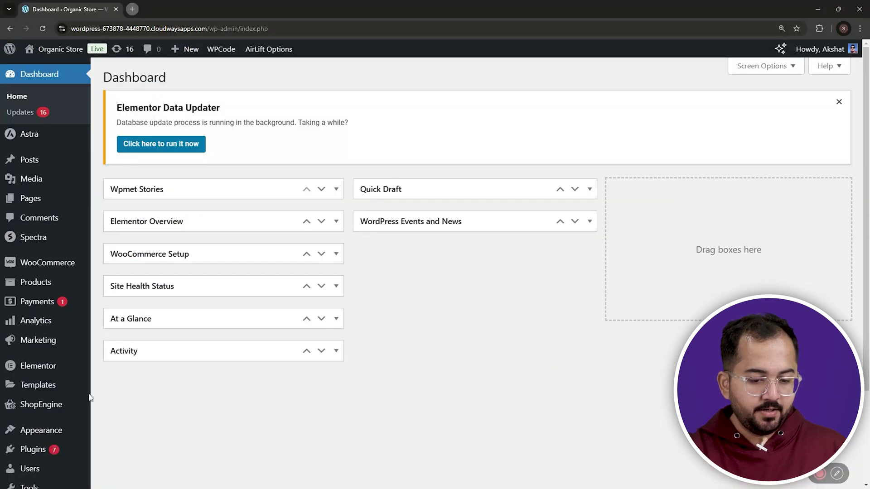
left_click(68, 446)
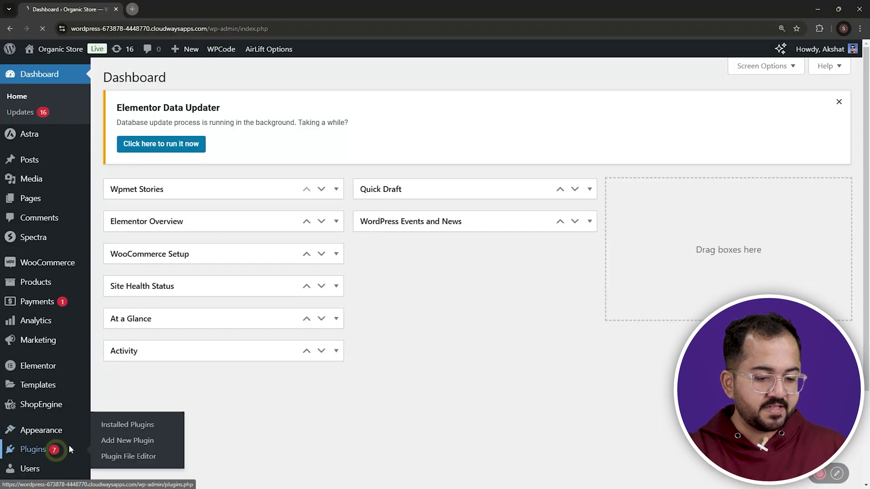
left_click(161, 442)
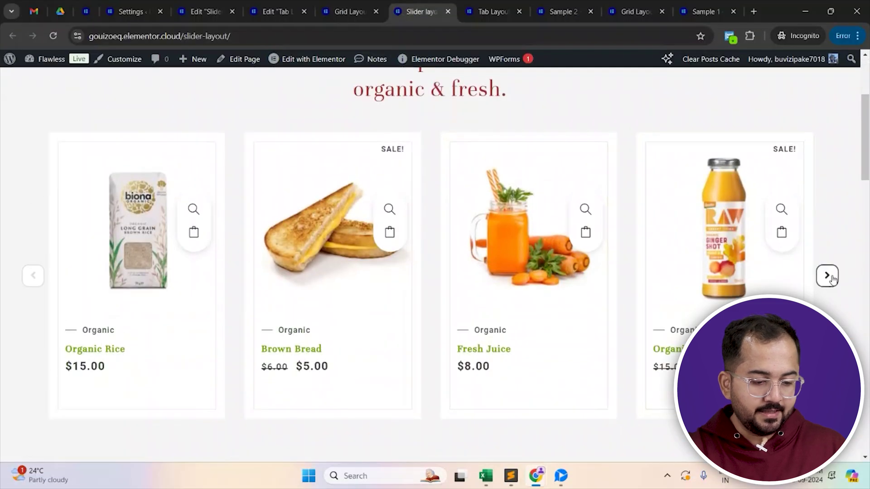
left_click(822, 278)
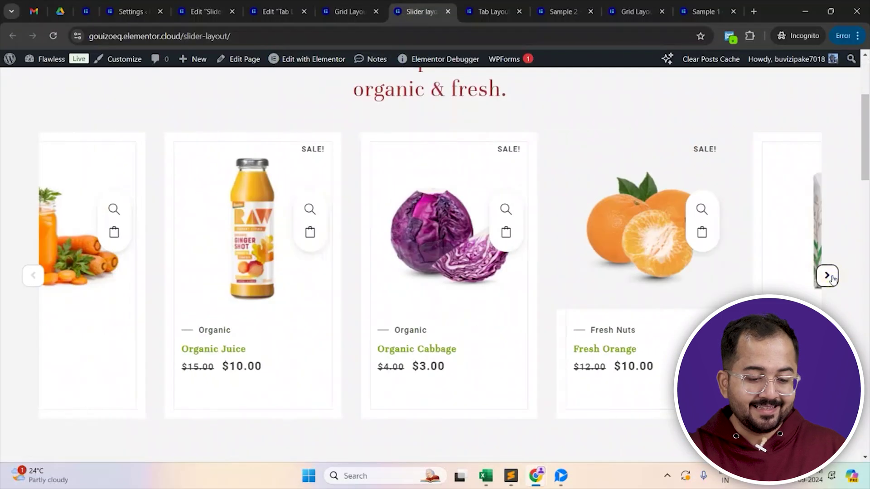
Move the carousel back one position to reveal Organic Rice, Brown Bread and Fresh Juice.
left_click(33, 276)
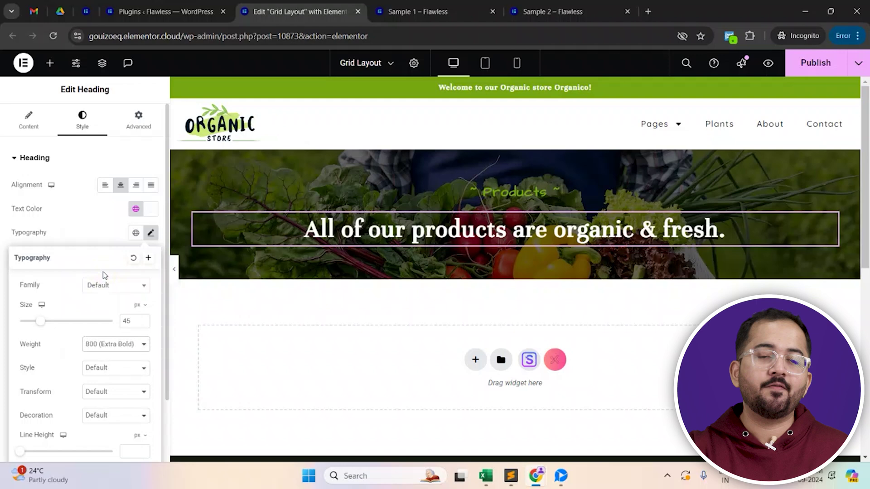
Add a new single-column container below the heading and set its width to 1350.
left_click(476, 360)
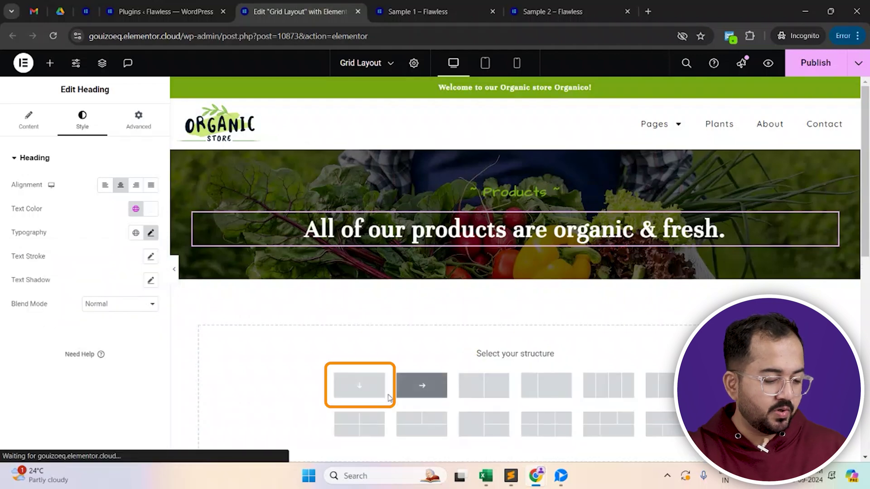
left_click(360, 393)
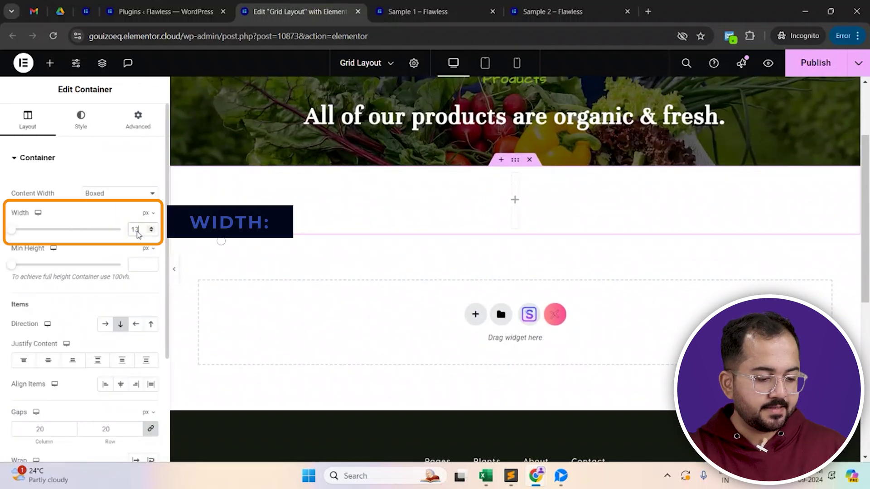
left_click(138, 230)
type("1350")
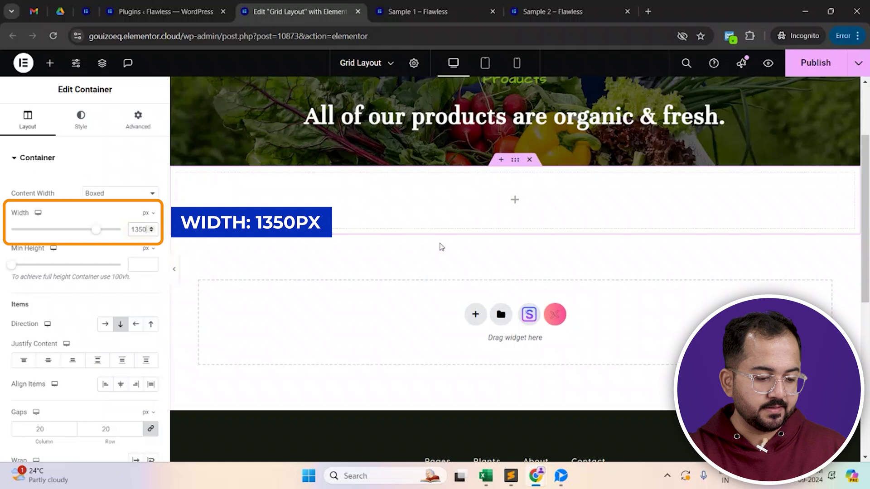
Set the hero banner container's width to 1350 as well.
scroll(439, 246, "up", 3)
left_click(515, 148)
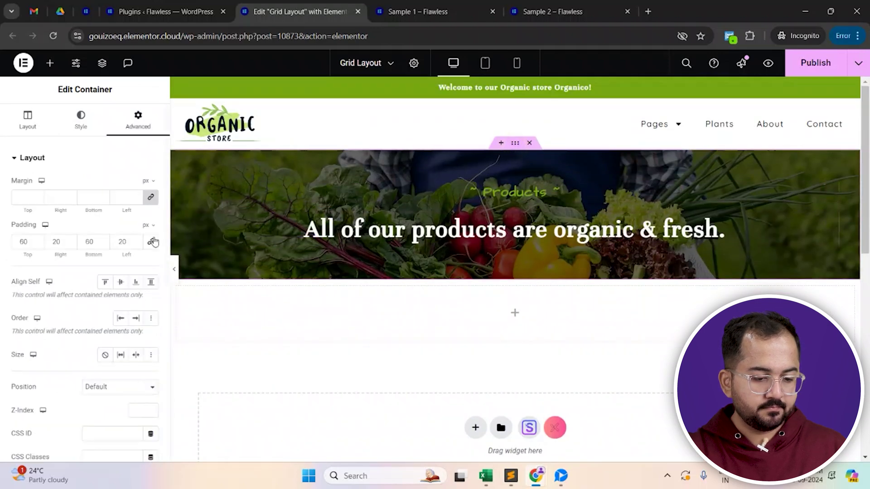
left_click(27, 121)
double_click(138, 230)
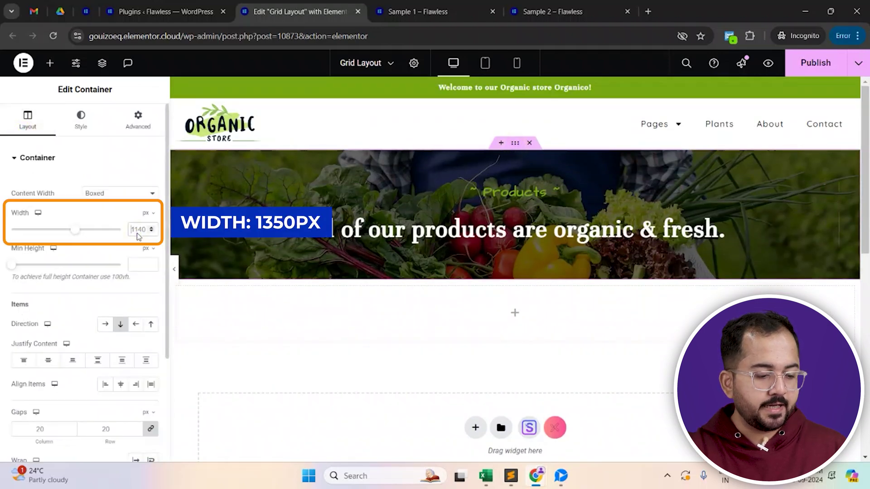
type("1350")
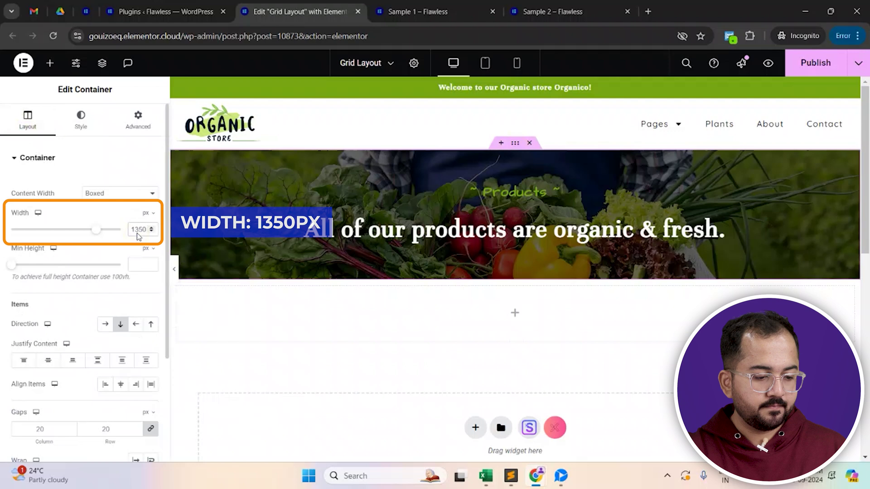
left_click(196, 247)
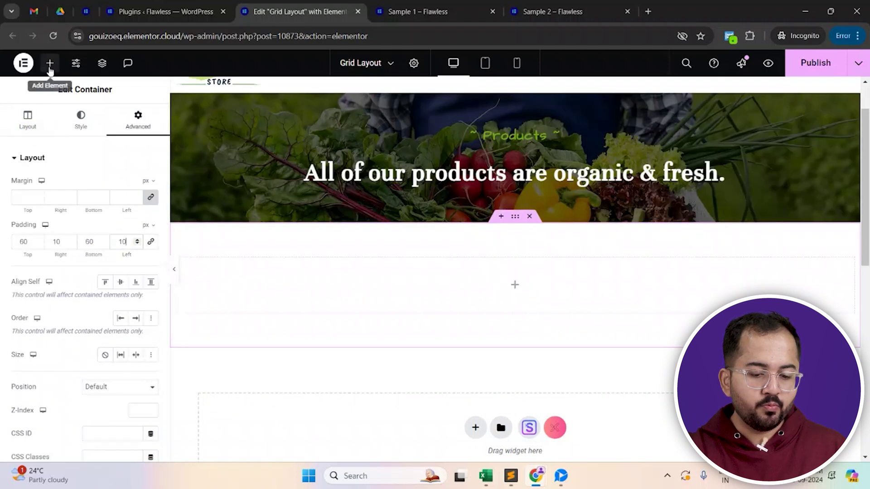
Search for the product widget and drop a Woo Product Grid into the empty container.
left_click(49, 63)
type("product")
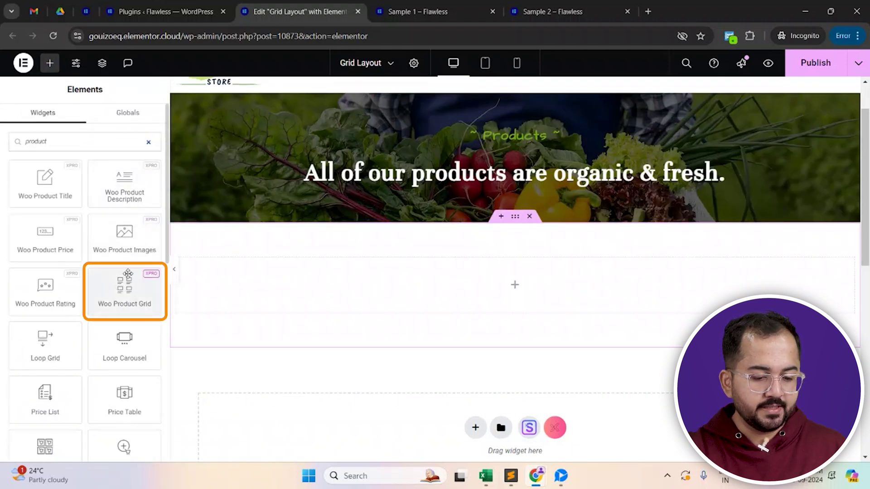
left_click_drag(120, 295, 335, 303)
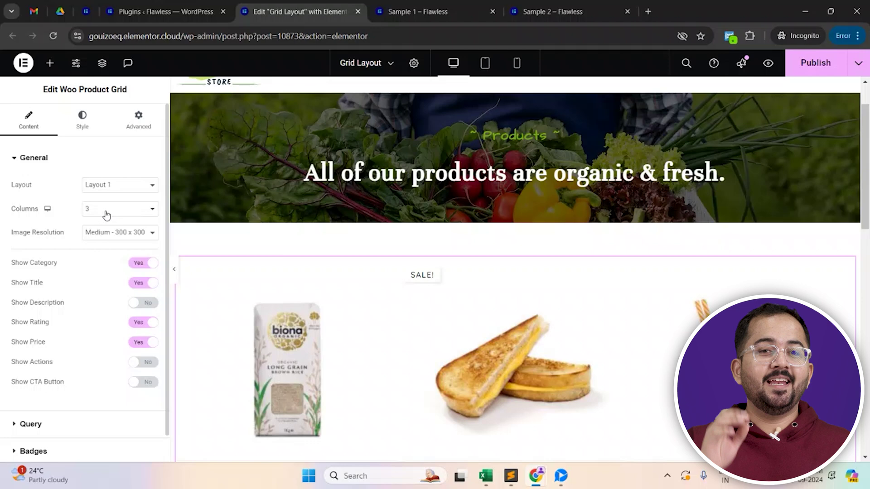
scroll(471, 320, "down", 3)
scroll(472, 320, "down", 1)
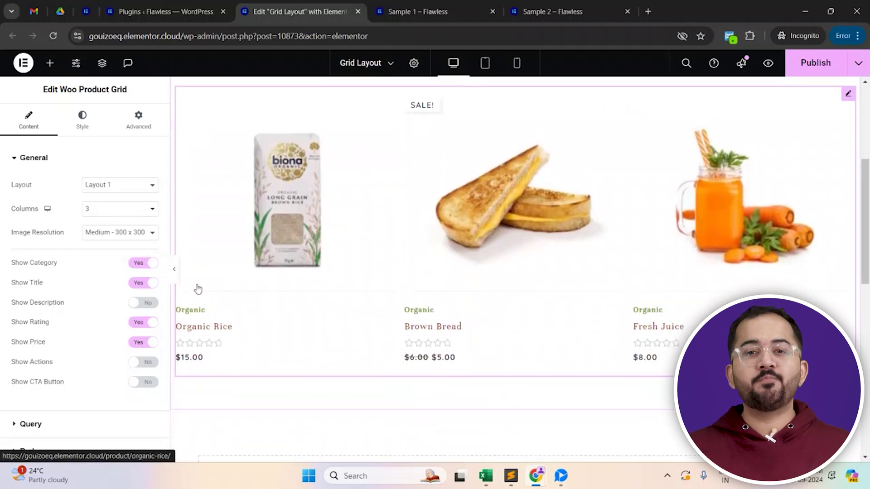
Set the grid to 4 columns, Full image resolution, and enable action icons and CTA buttons.
left_click(101, 205)
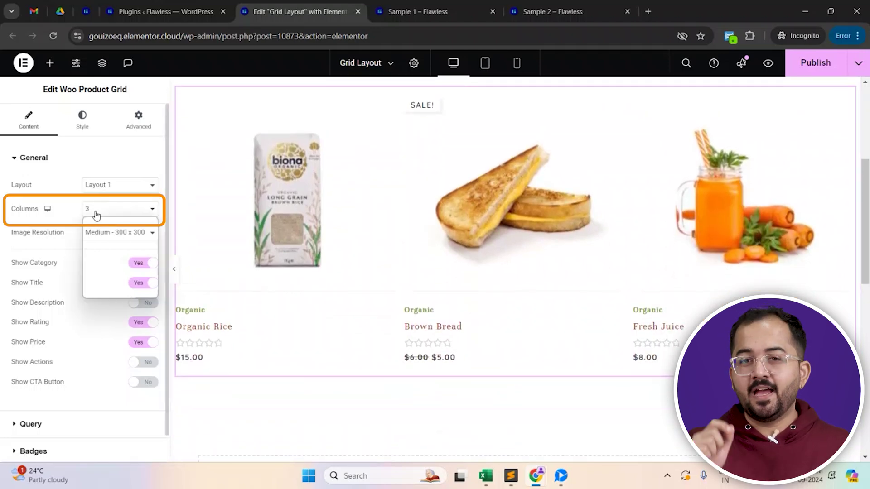
left_click(91, 264)
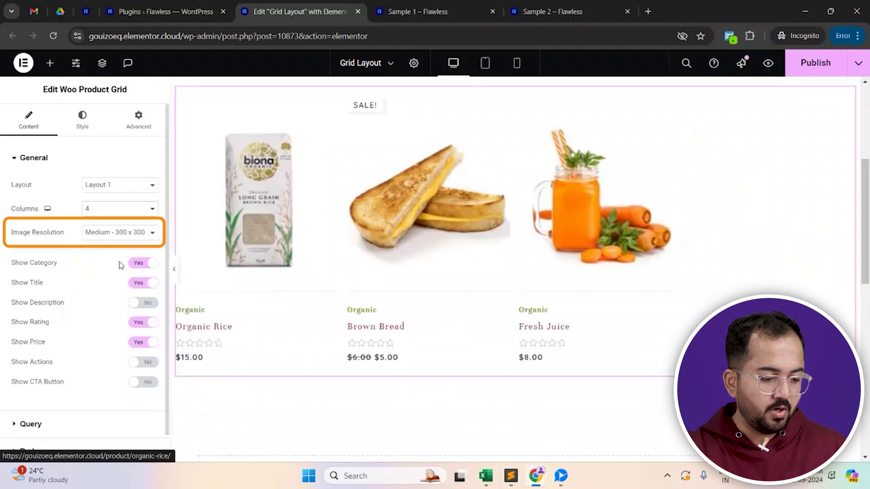
left_click(118, 232)
left_click(109, 371)
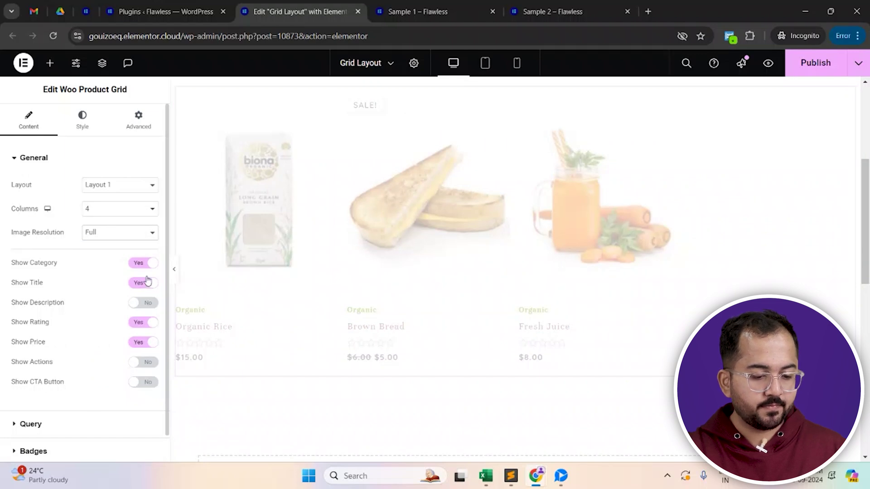
left_click(145, 362)
scroll(148, 361, "down", 2)
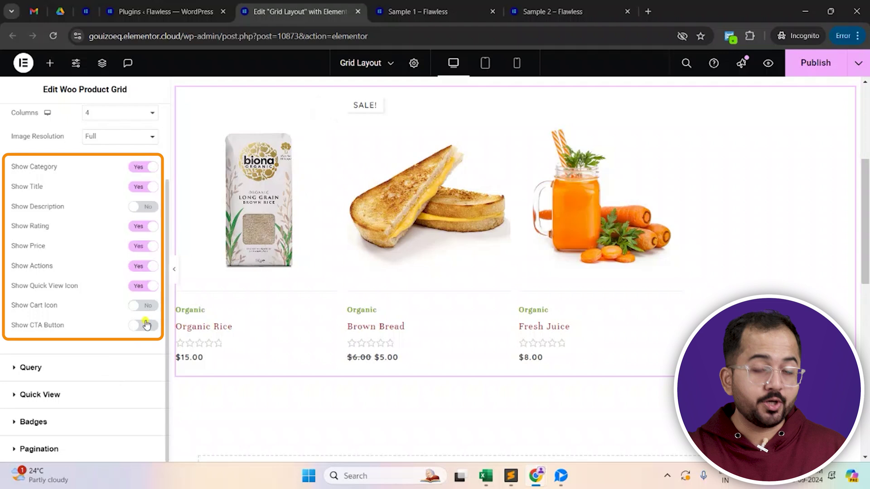
left_click(146, 324)
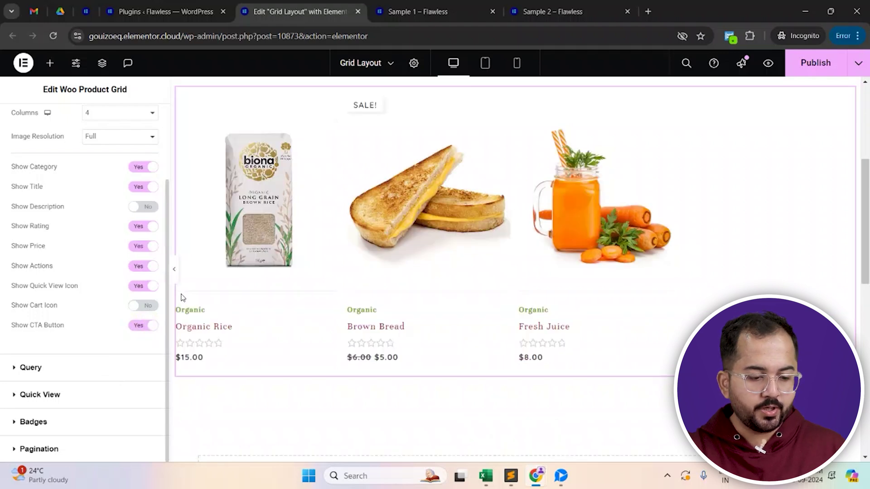
mouse_move(263, 266)
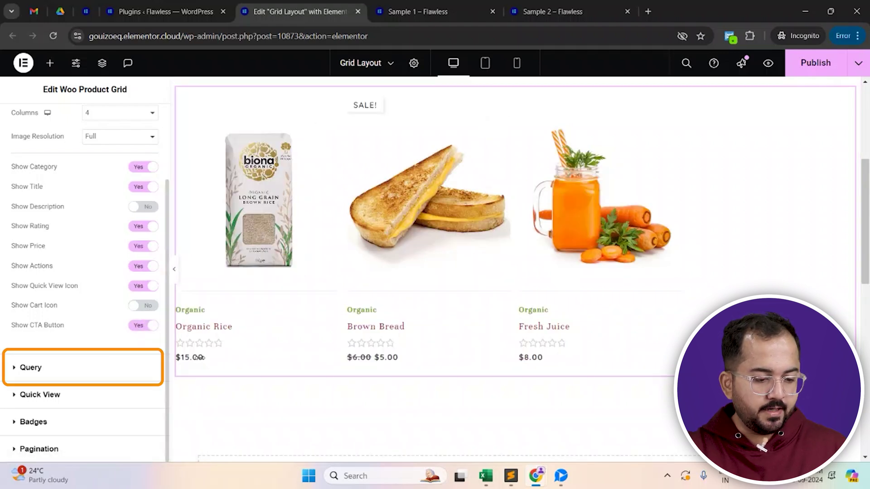
In the query settings, change products per page from 3 to 4.
left_click(52, 371)
scroll(103, 290, "down", 6)
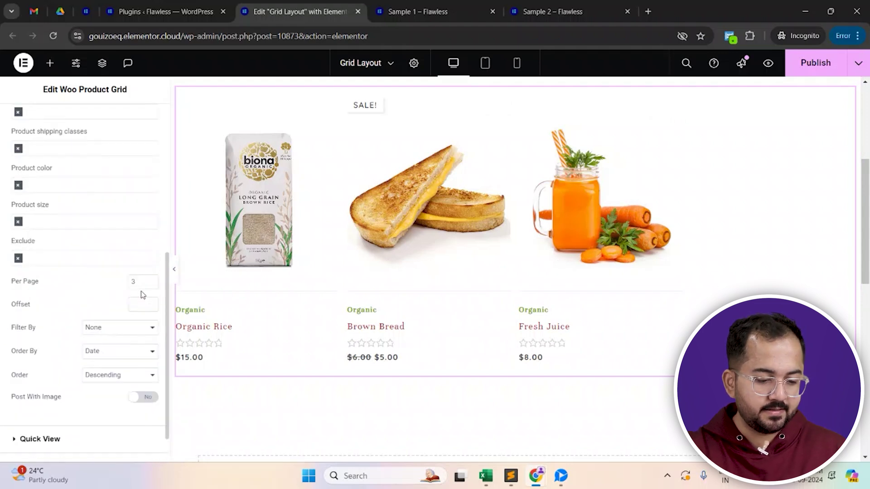
left_click(141, 282)
key("BackSpace")
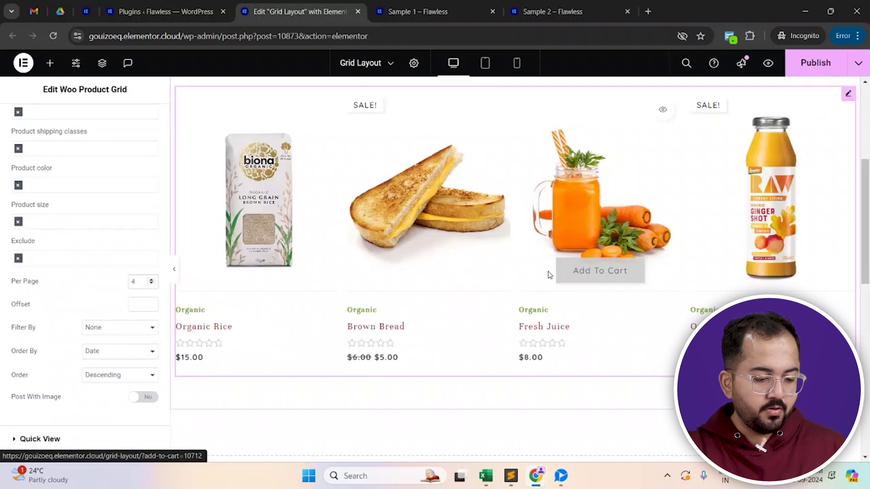
mouse_move(279, 276)
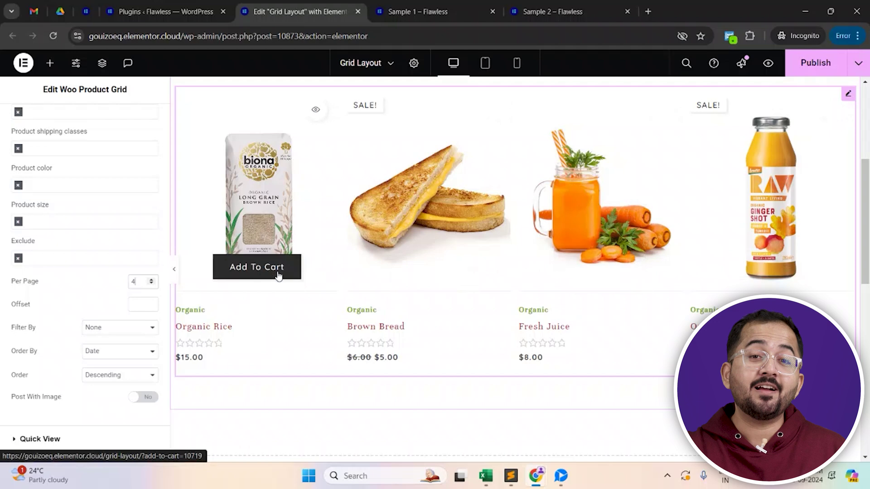
scroll(278, 276, "up", 1)
Add a new container below the grid and place the Cart widget in it.
scroll(272, 320, "down", 3)
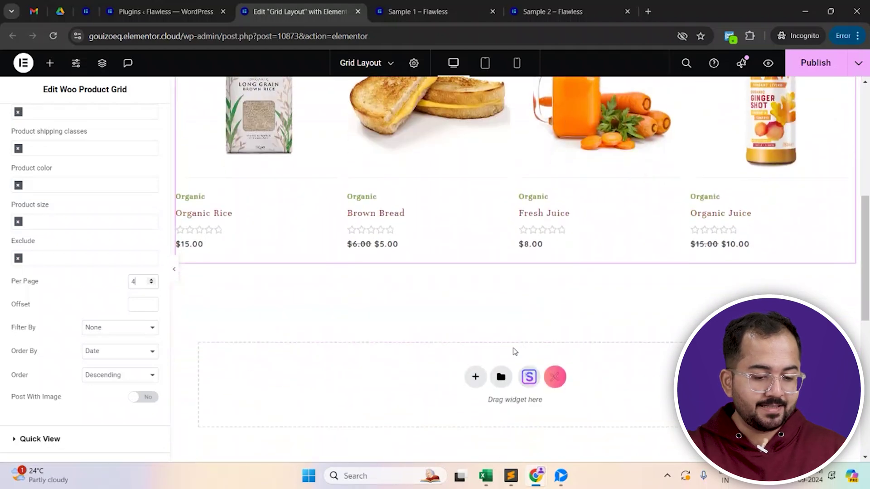
left_click(473, 379)
left_click(363, 402)
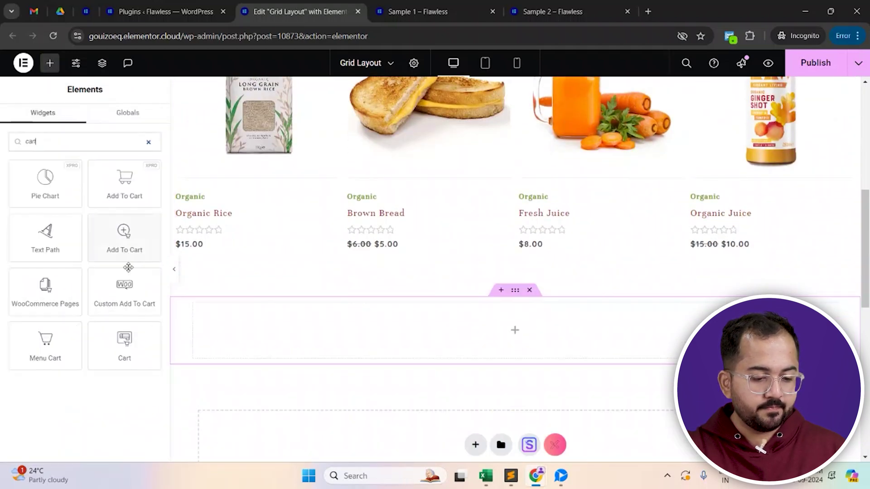
left_click_drag(125, 354, 363, 359)
Set the cart container's width to 1350 and padding to 40/10/40/10.
left_click(514, 234)
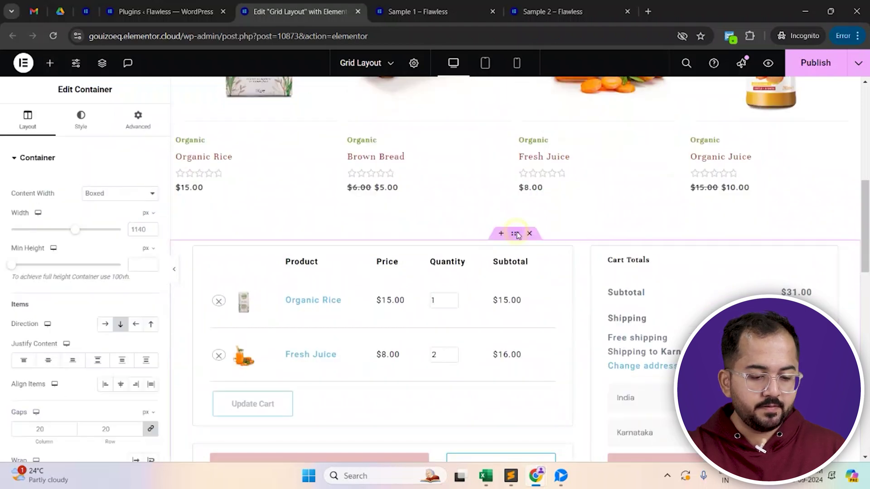
type("1350")
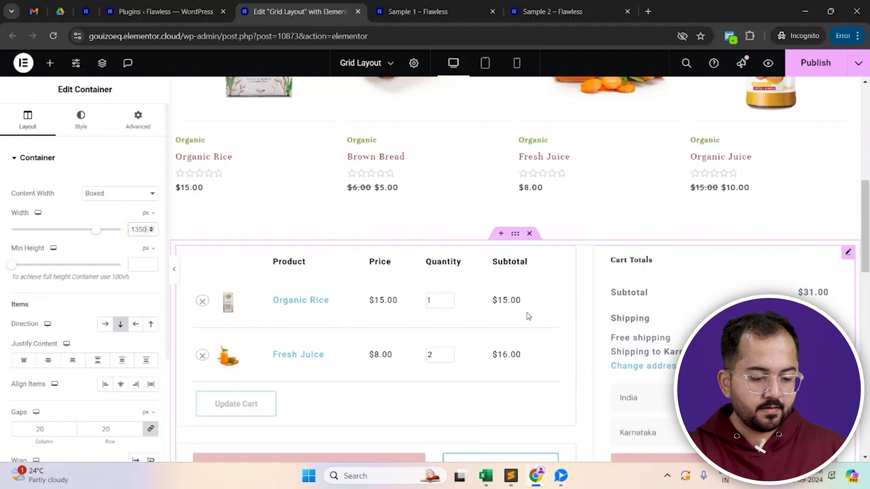
left_click(140, 119)
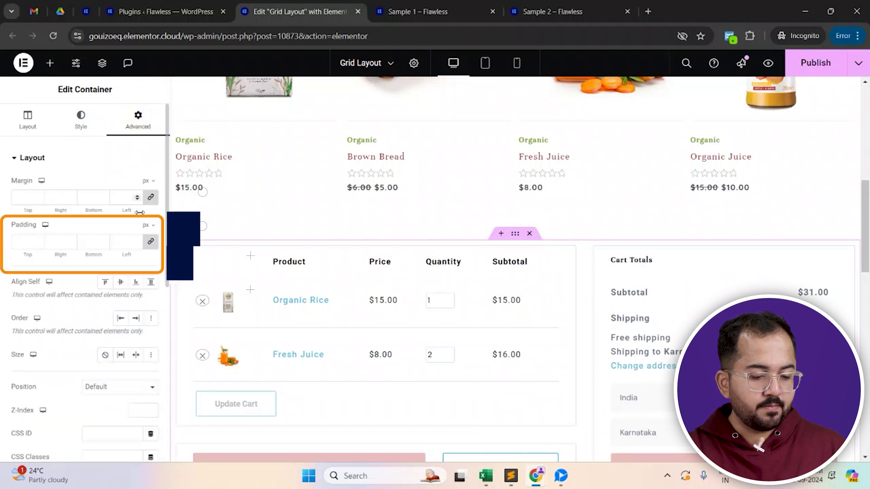
left_click(150, 242)
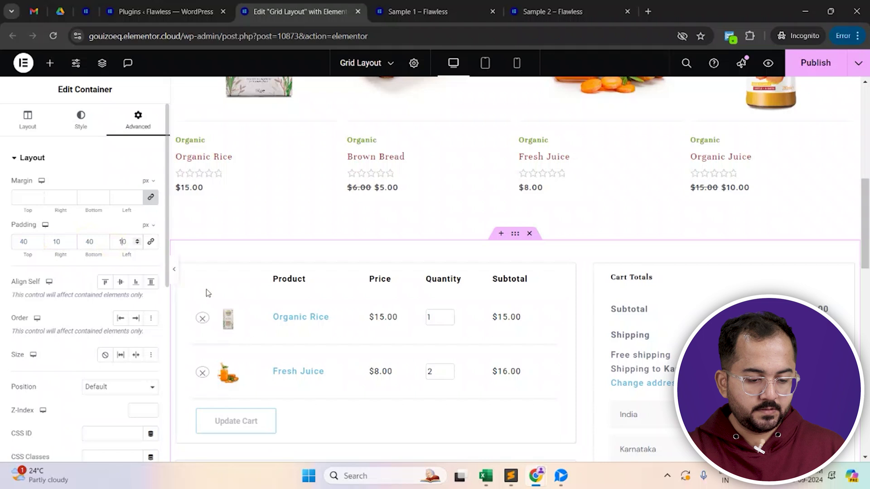
scroll(521, 385, "down", 3)
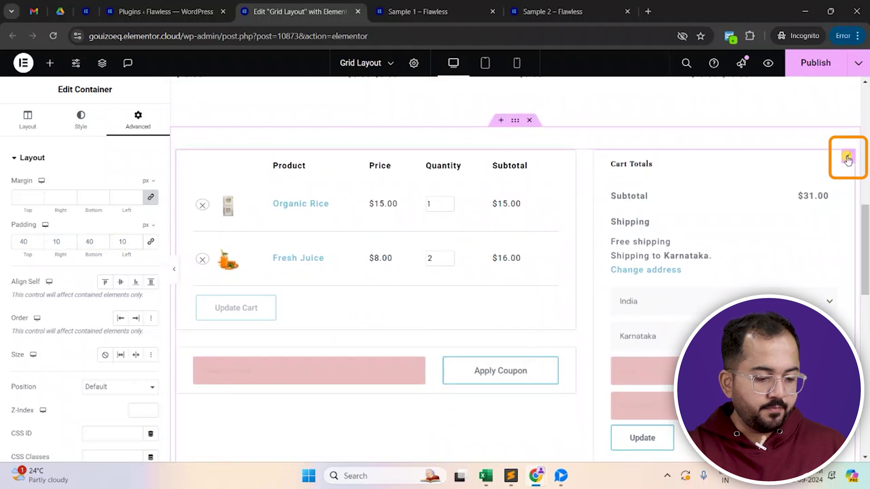
Switch the cart layout to one column and back to two columns, then expand order summary styling.
left_click(847, 158)
left_click(120, 186)
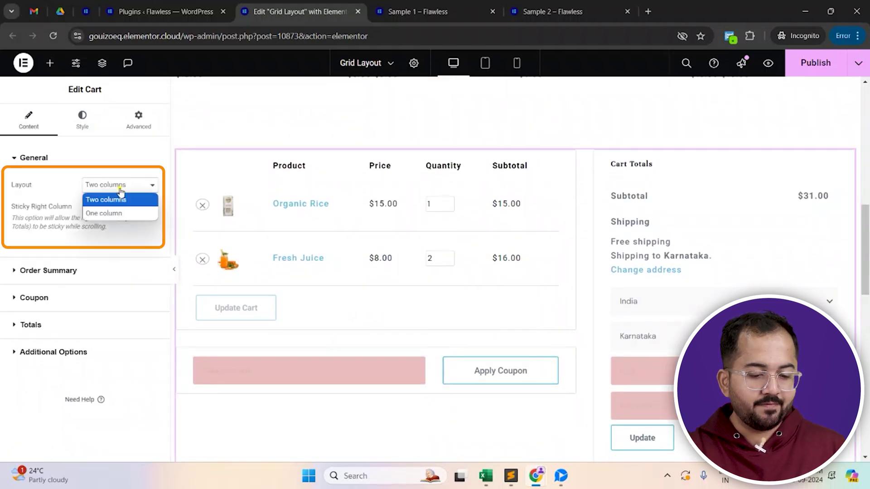
left_click(114, 212)
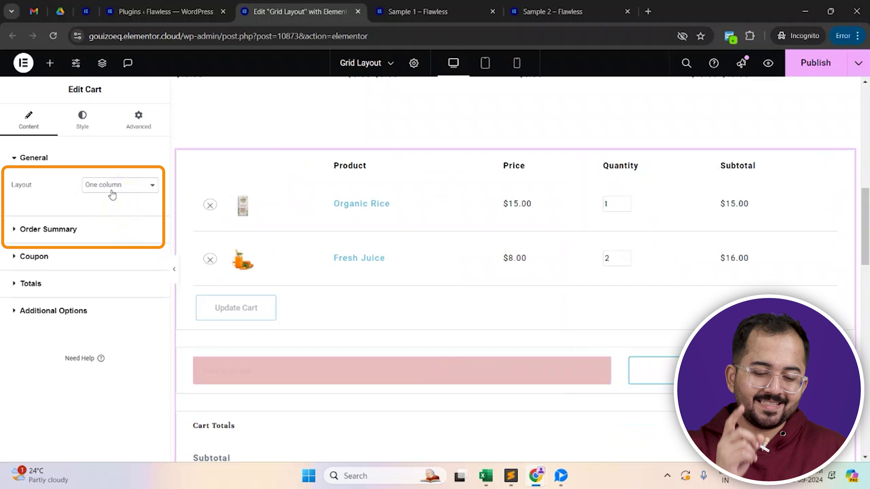
left_click(112, 195)
left_click(112, 199)
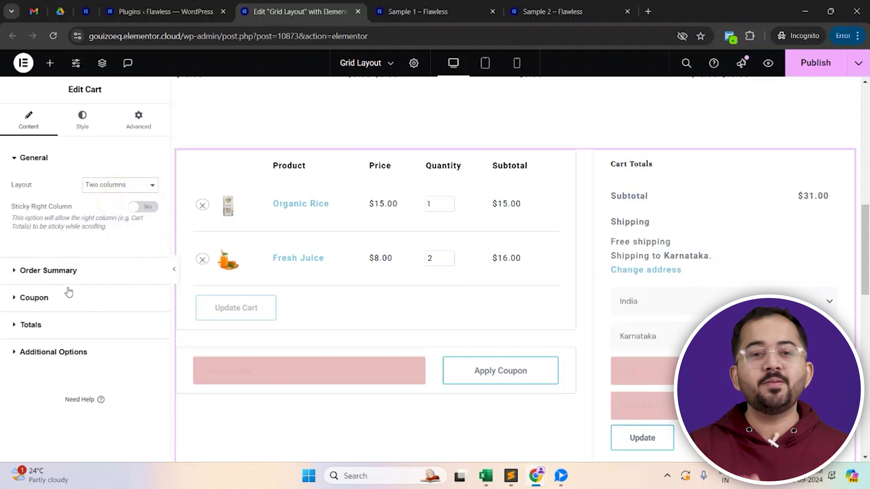
left_click(68, 272)
scroll(573, 403, "down", 5)
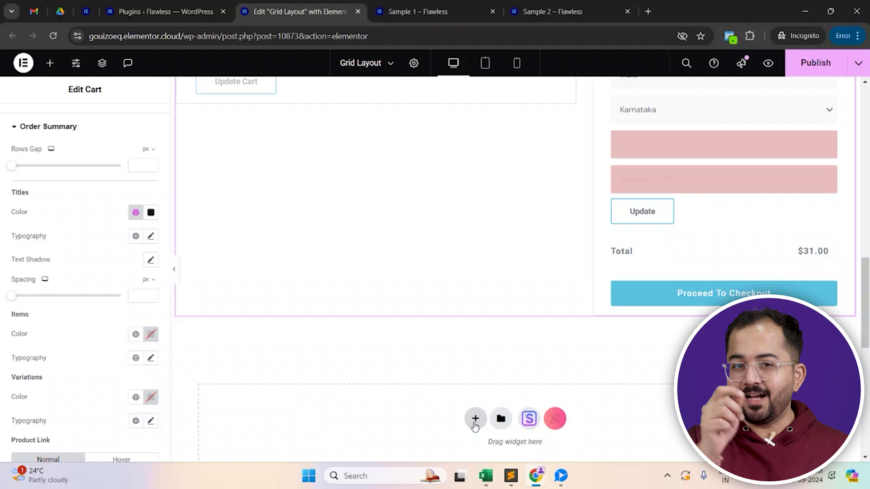
Add a new container below the cart, search 'checkout', and drop the Checkout widget into it.
left_click(475, 419)
scroll(451, 437, "down", 1)
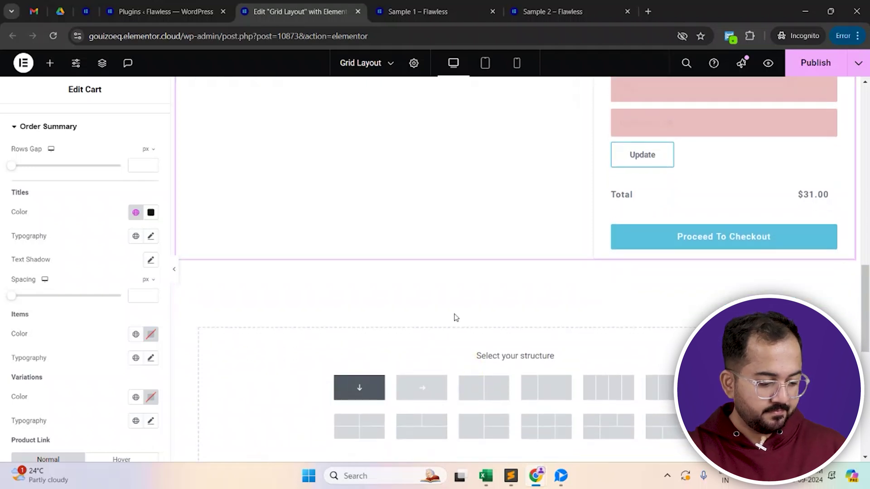
left_click(359, 387)
left_click(49, 63)
left_click(53, 134)
type("checkout")
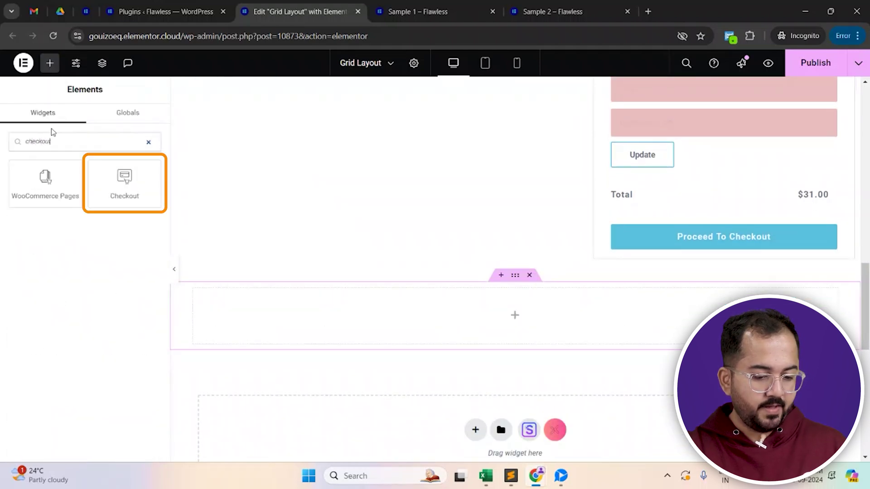
left_click_drag(92, 184, 390, 328)
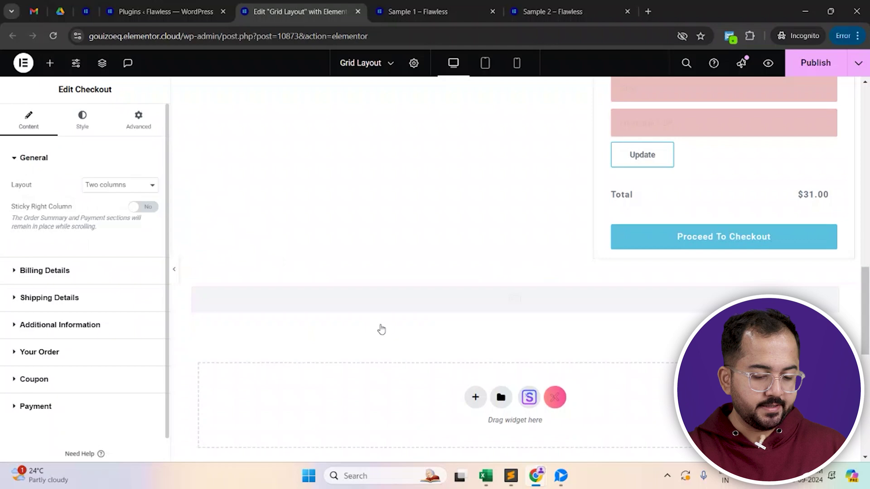
scroll(540, 350, "down", 4)
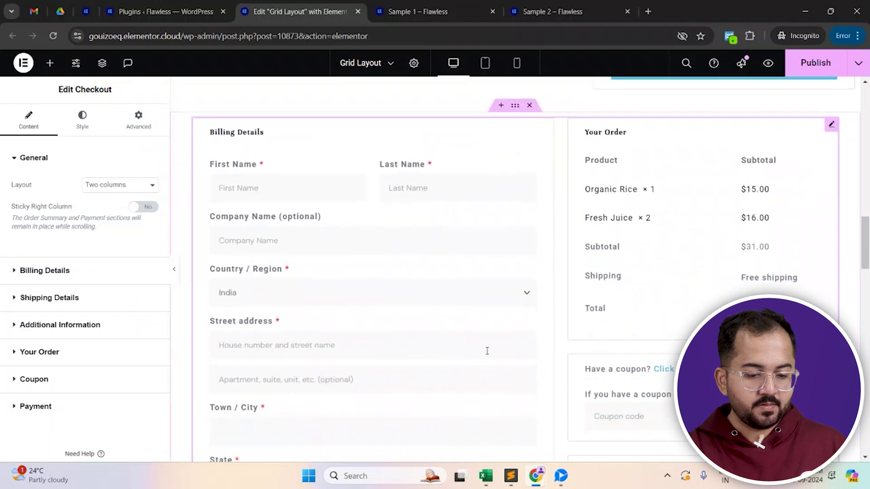
scroll(448, 362, "up", 1)
scroll(476, 360, "down", 6)
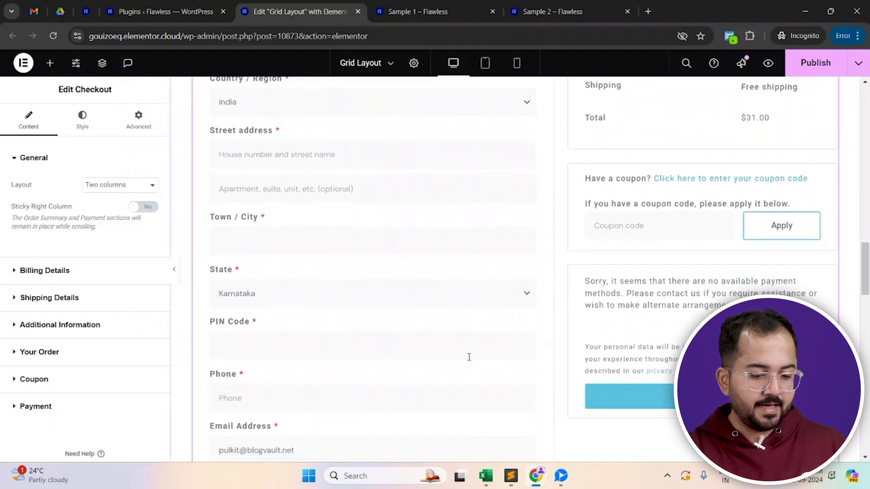
scroll(423, 356, "down", 6)
scroll(424, 360, "up", 5)
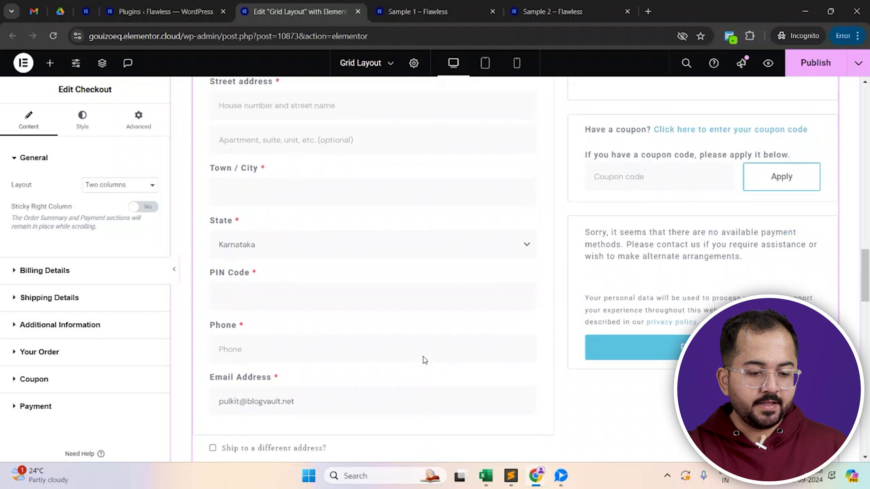
scroll(424, 360, "up", 5)
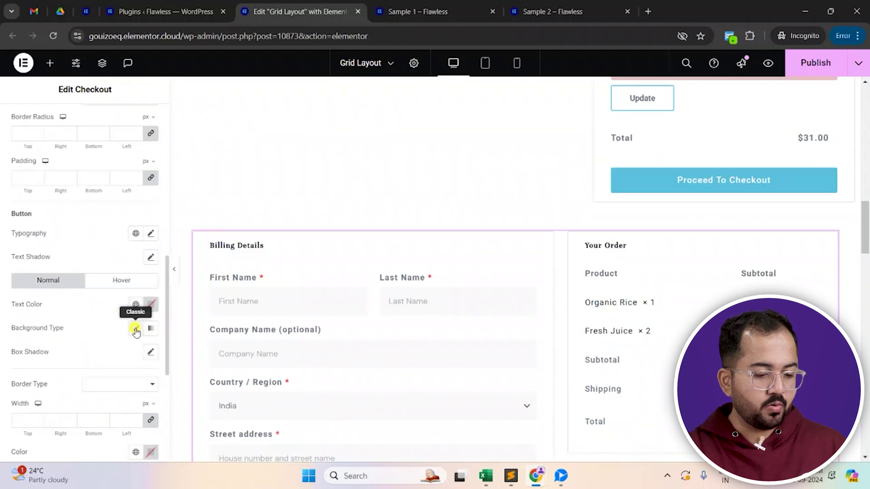
Give the checkout buttons a Classic background using the green Accent global colour.
left_click(136, 330)
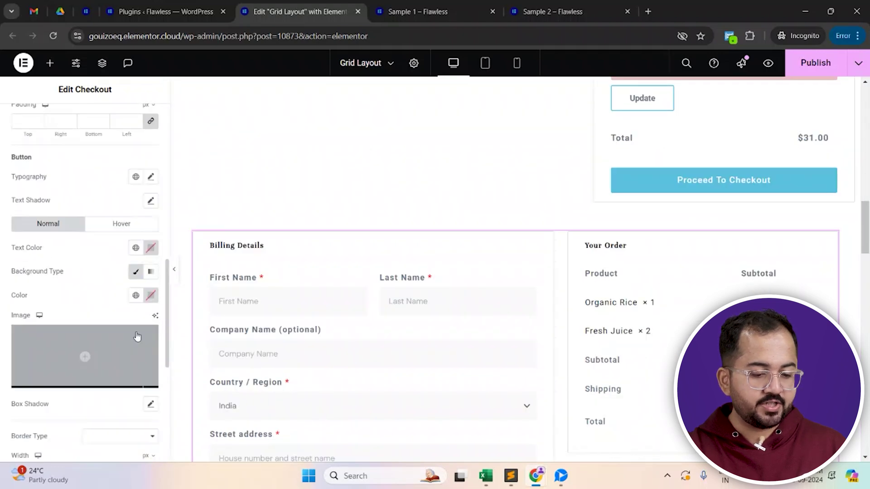
left_click(135, 295)
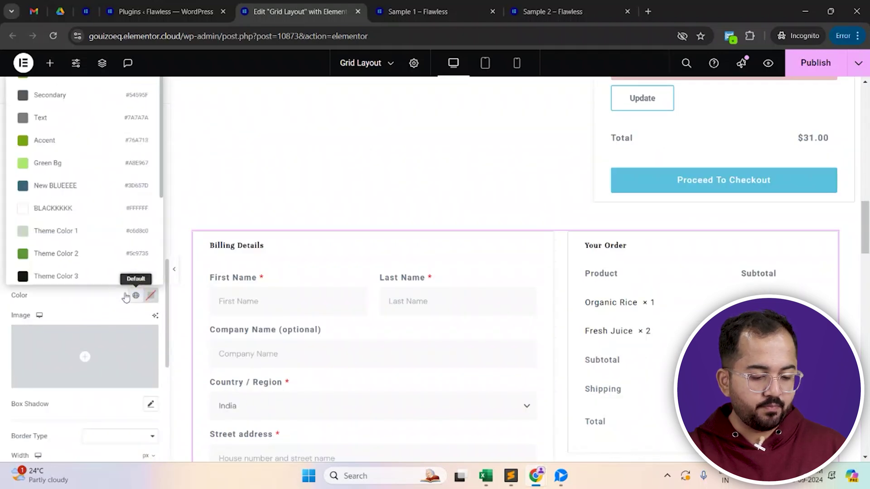
left_click(42, 141)
scroll(295, 305, "down", 7)
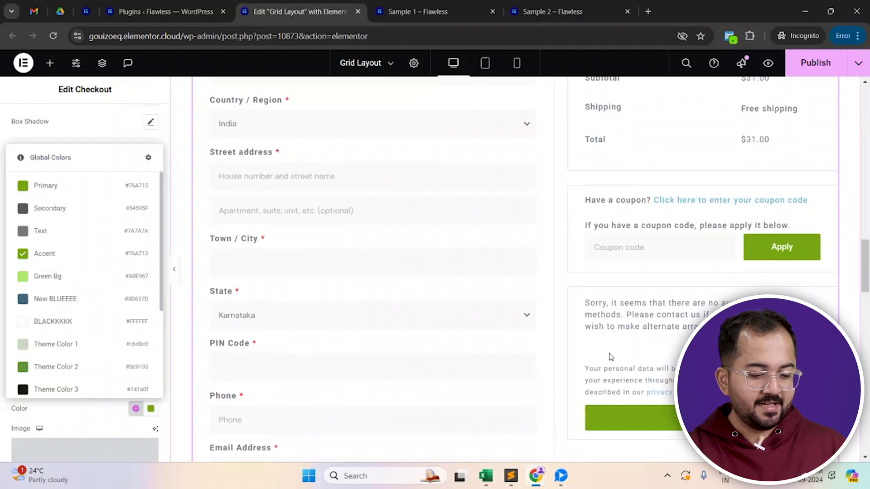
scroll(610, 357, "up", 10)
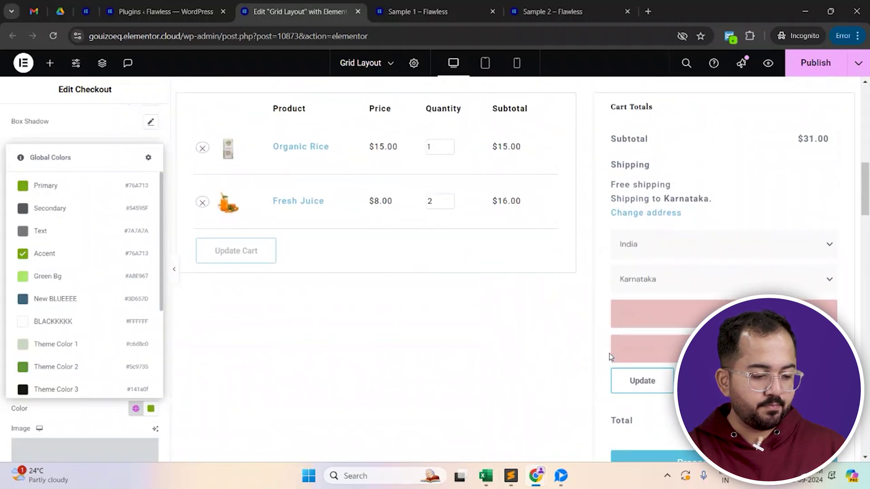
scroll(609, 357, "up", 3)
Publish the page and view the live Grid Layout page.
left_click(816, 63)
scroll(719, 241, "up", 2)
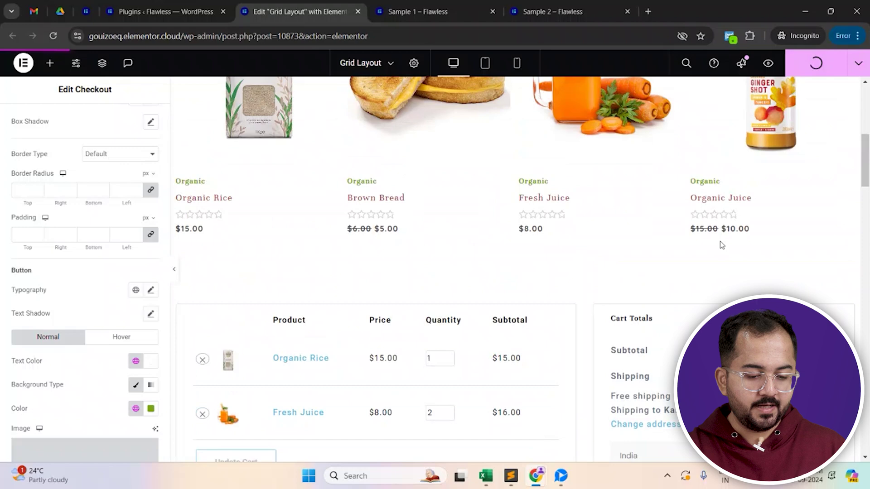
scroll(719, 241, "up", 4)
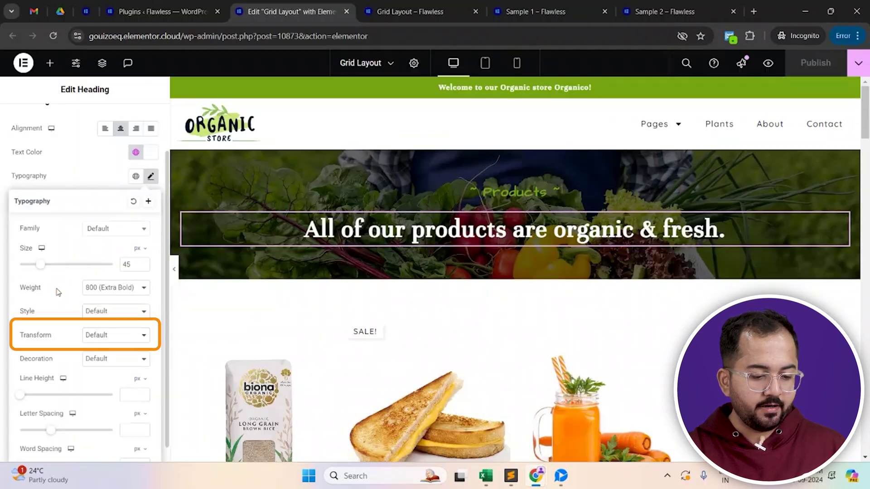
Make the banner heading Uppercase, publish, and check it on the live page.
left_click(99, 338)
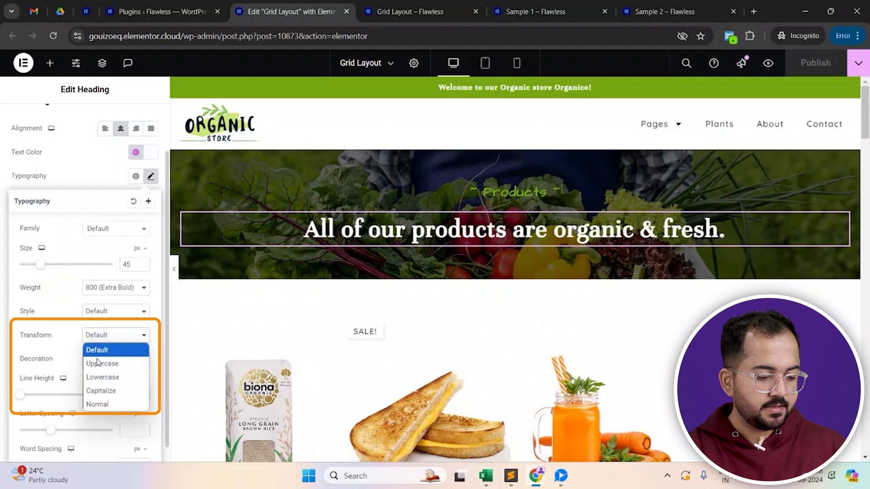
left_click(98, 363)
left_click(811, 68)
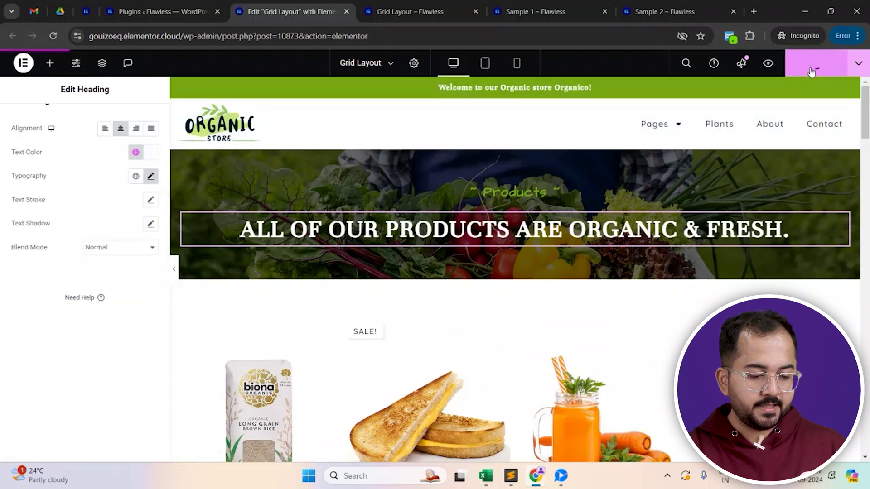
key("ctrl+Tab")
scroll(589, 313, "down", 2)
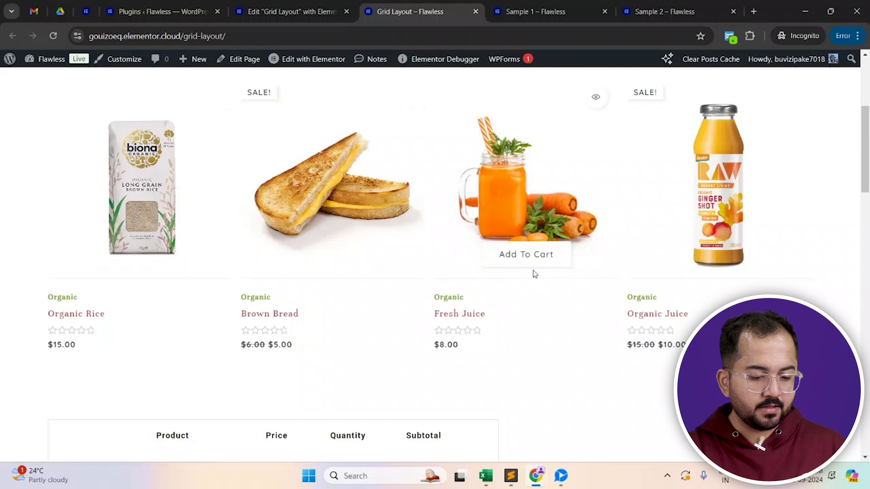
key("ctrl+shift+Tab")
Set the cart layout to one column and the container width to 1350, then view it live.
left_click(125, 185)
left_click(103, 213)
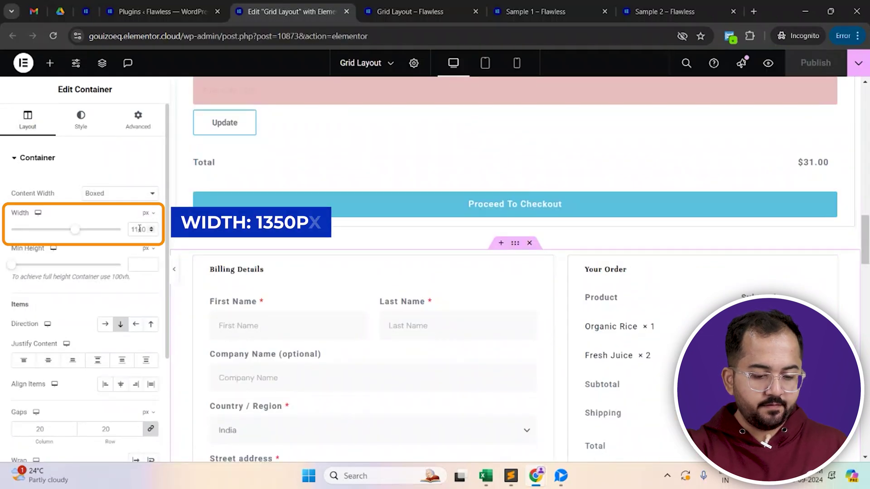
type("1350")
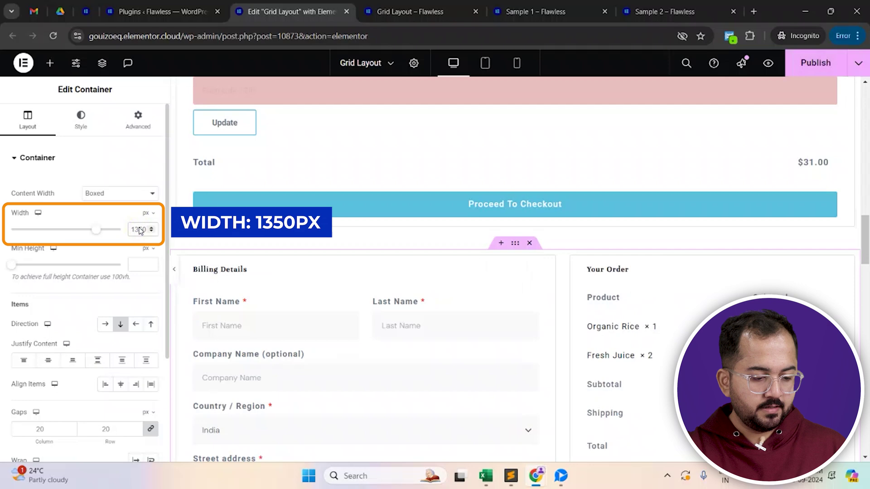
key("ctrl+Tab")
scroll(639, 353, "up", 3)
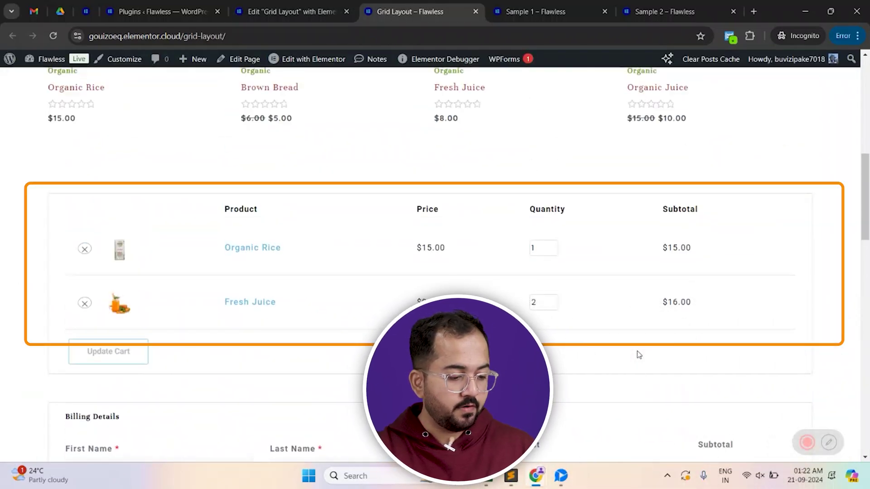
Raise the Organic Rice quantity to 2 and update the cart so the total reads $46.00.
scroll(593, 361, "down", 5)
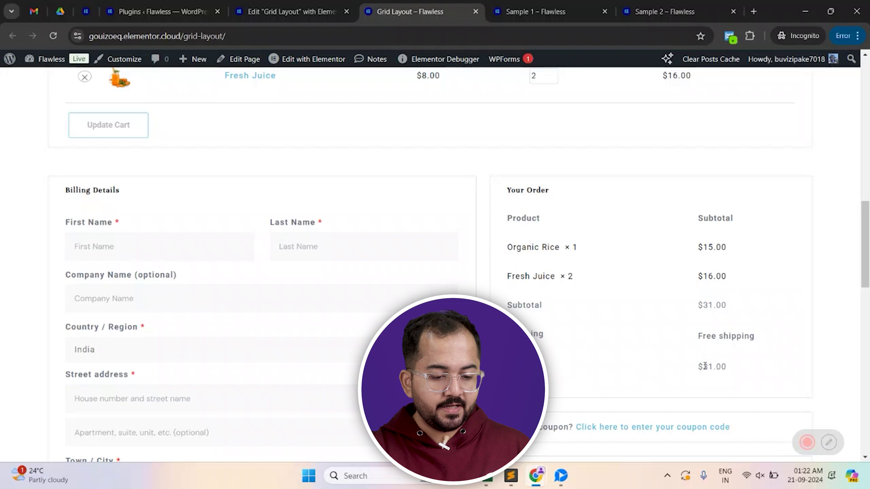
left_click_drag(642, 361, 732, 367)
scroll(684, 335, "up", 6)
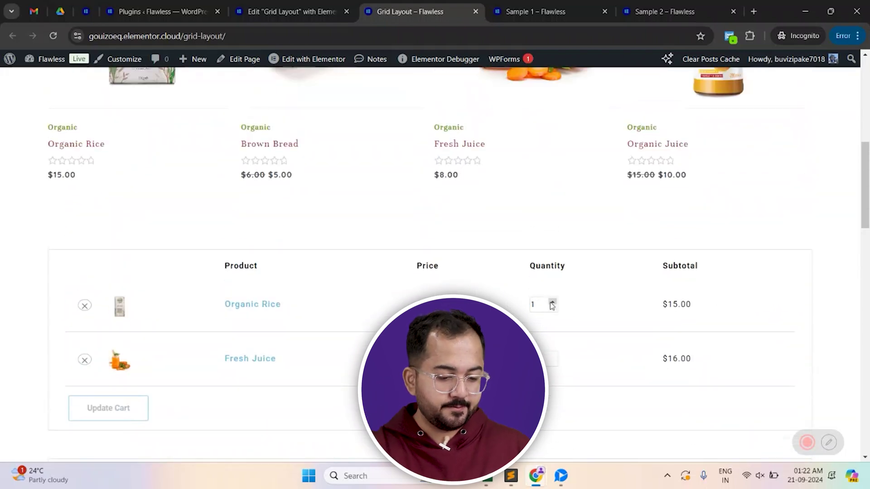
left_click(552, 293)
scroll(654, 361, "down", 4)
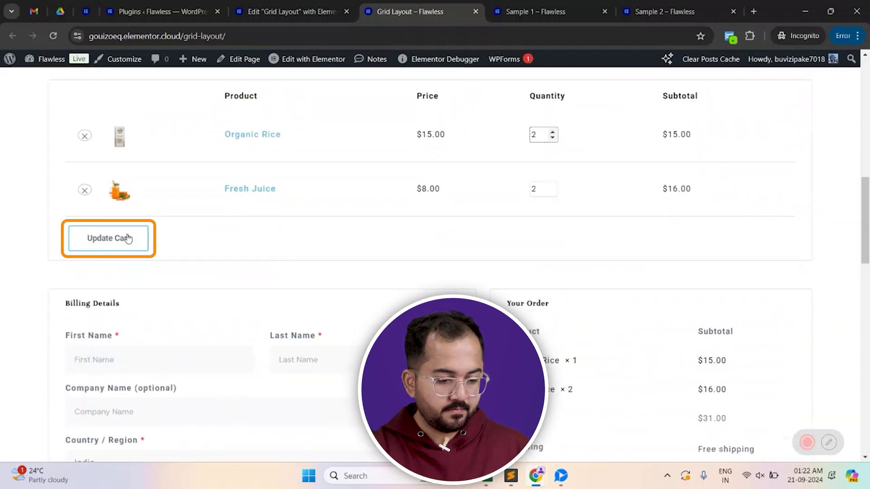
left_click(128, 239)
scroll(536, 285, "down", 4)
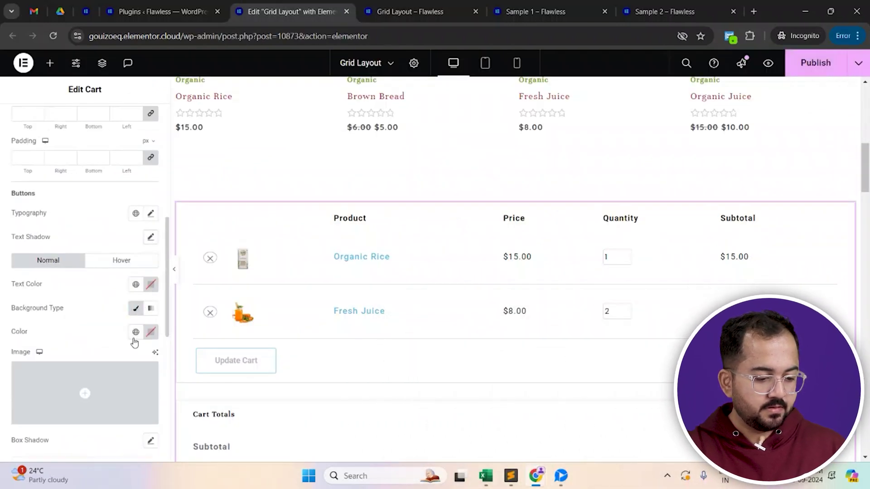
Give the Update Cart button an Accent green background and white global text colour.
left_click(135, 332)
left_click(46, 177)
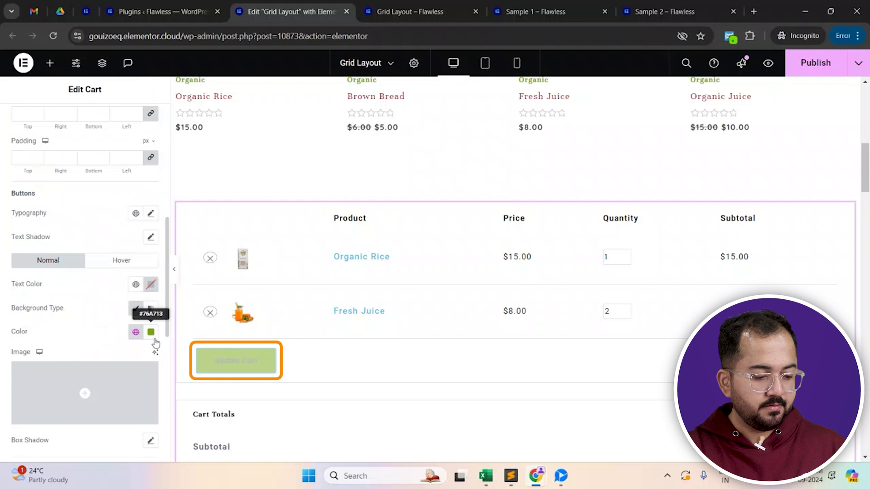
left_click(136, 285)
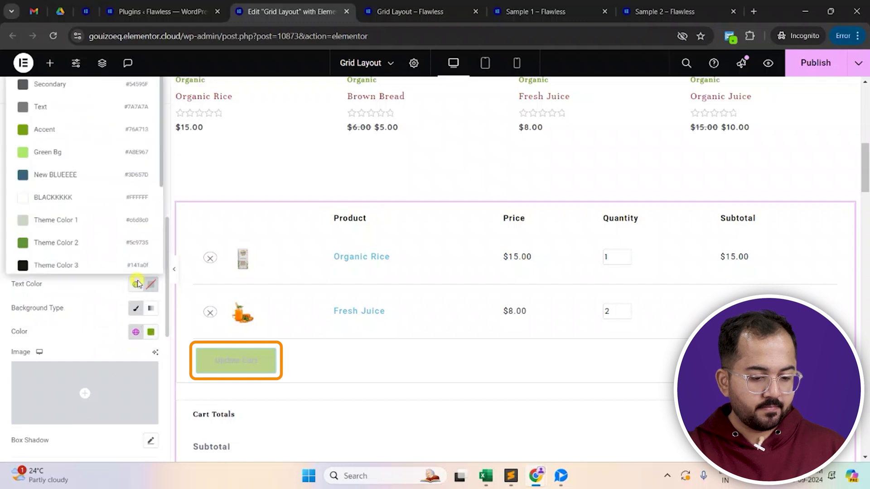
left_click(32, 195)
Set the Update Cart button's border type to None and publish the page.
scroll(65, 295, "down", 5)
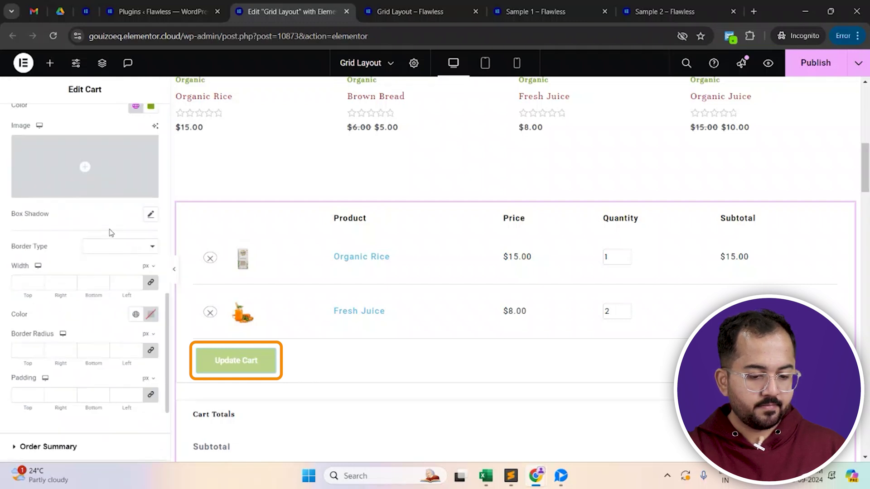
left_click(102, 248)
left_click(97, 262)
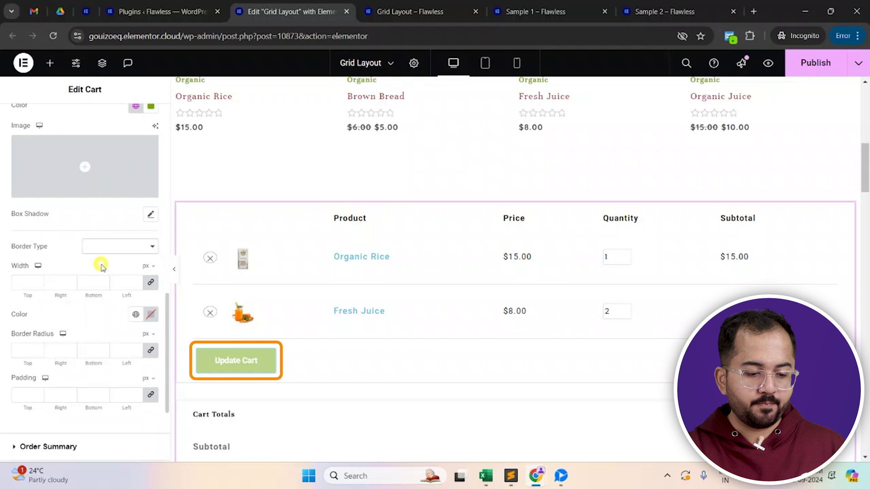
left_click(816, 63)
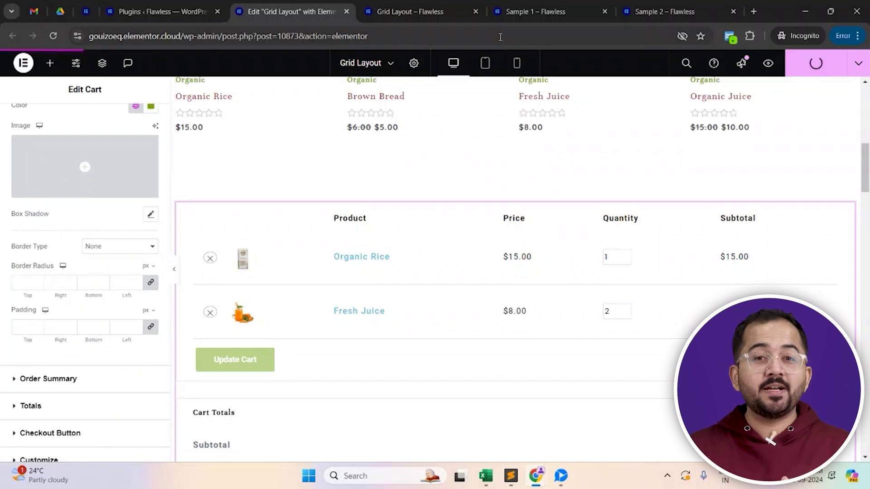
left_click(421, 12)
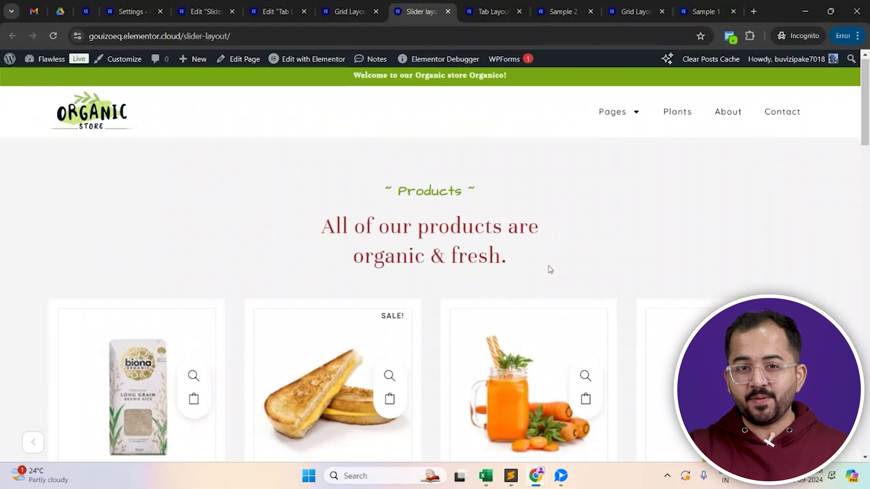
scroll(550, 269, "down", 3)
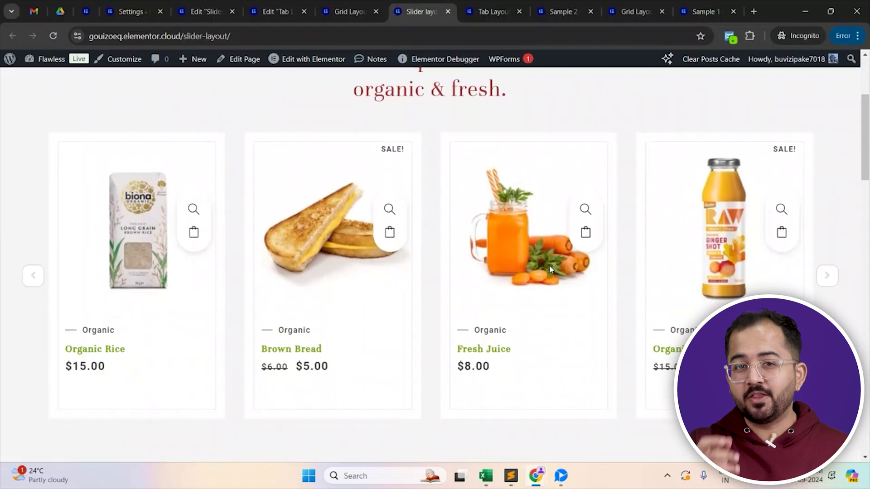
left_click(827, 276)
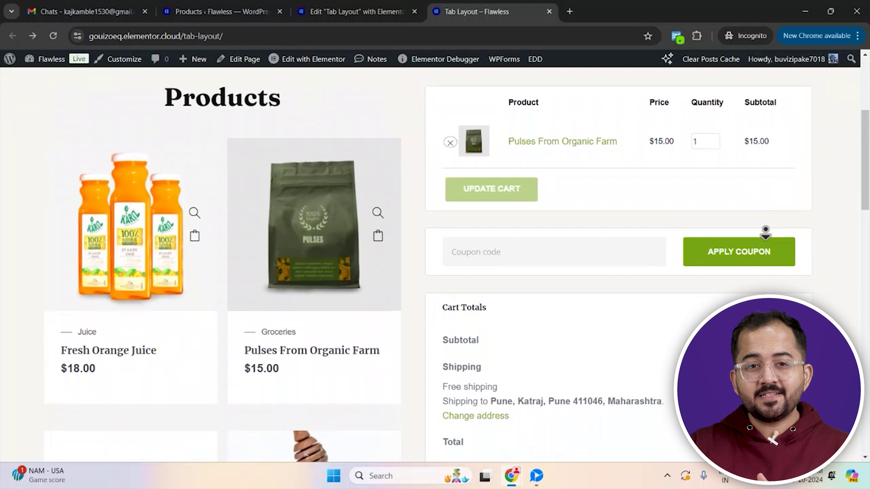
middle_click(766, 232)
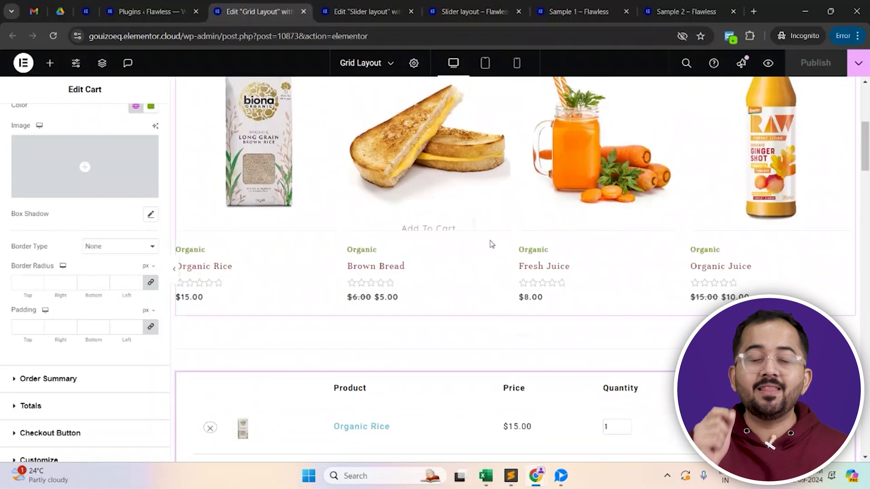
Copy the product grid container from the Grid Layout page and go to the Slider layout page.
scroll(508, 181, "up", 3)
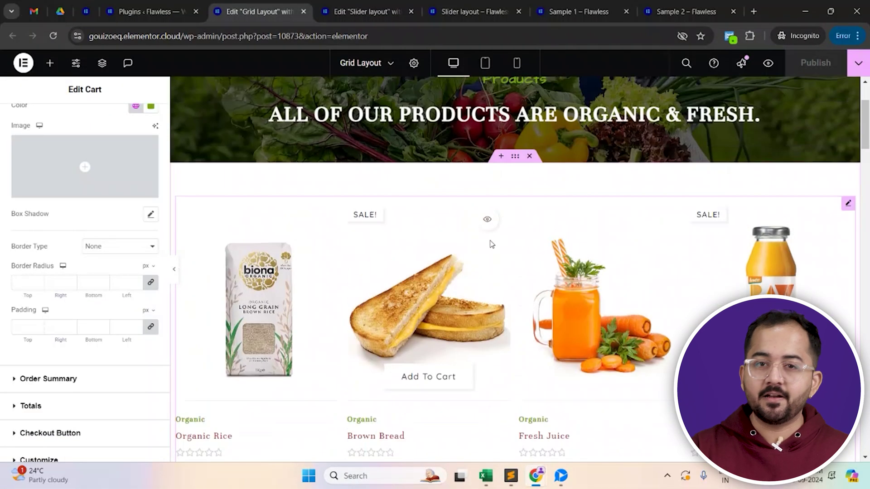
right_click(518, 167)
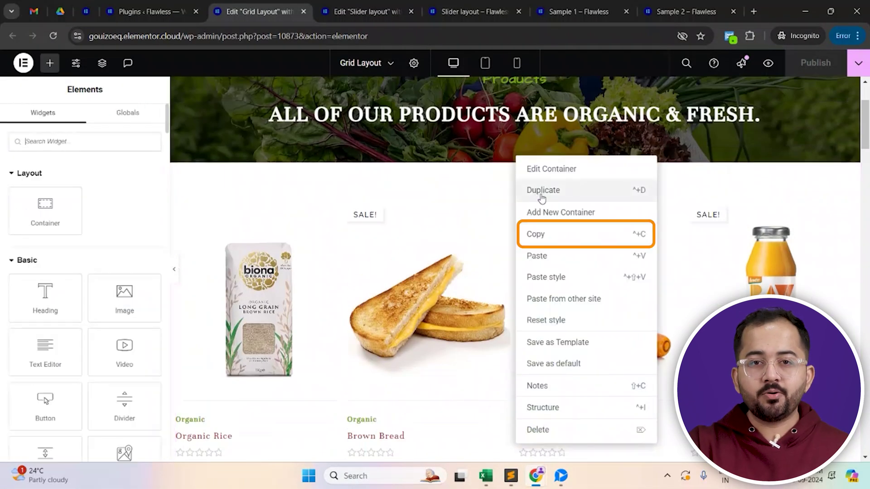
left_click(537, 235)
left_click(378, 9)
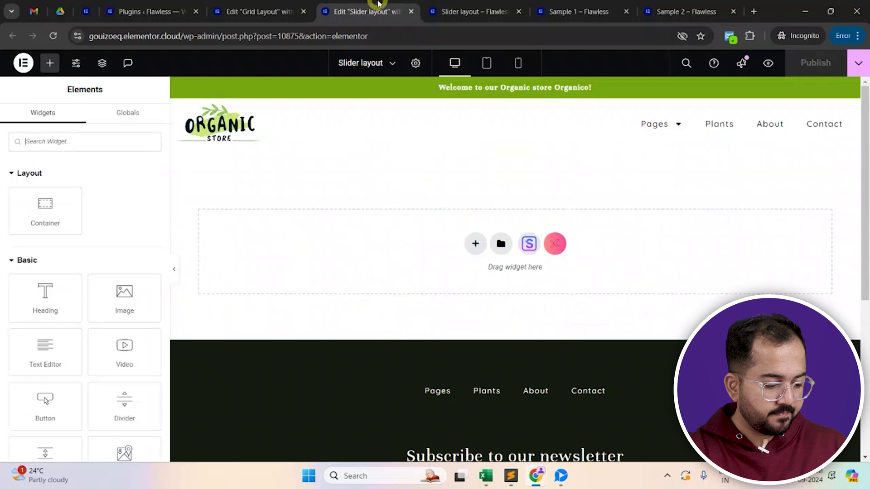
Paste the grid and cart into the Slider page, then delete the Woo Product Grid.
right_click(475, 245)
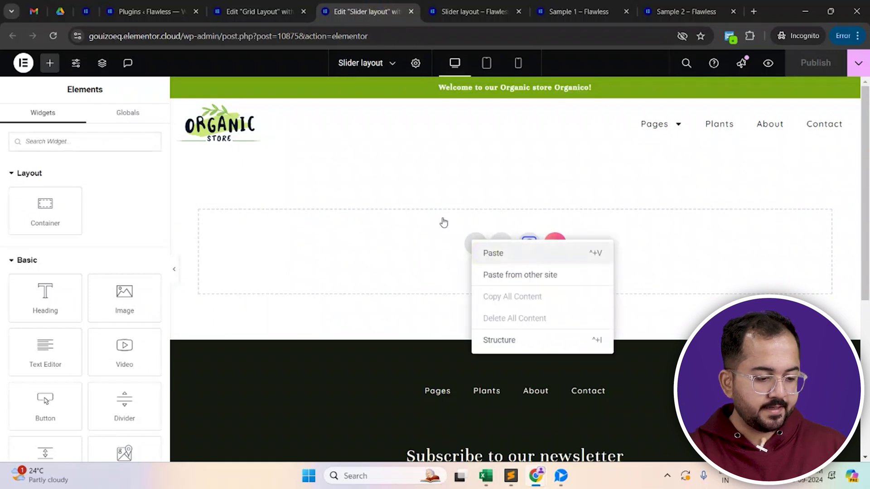
key("ctrl+v")
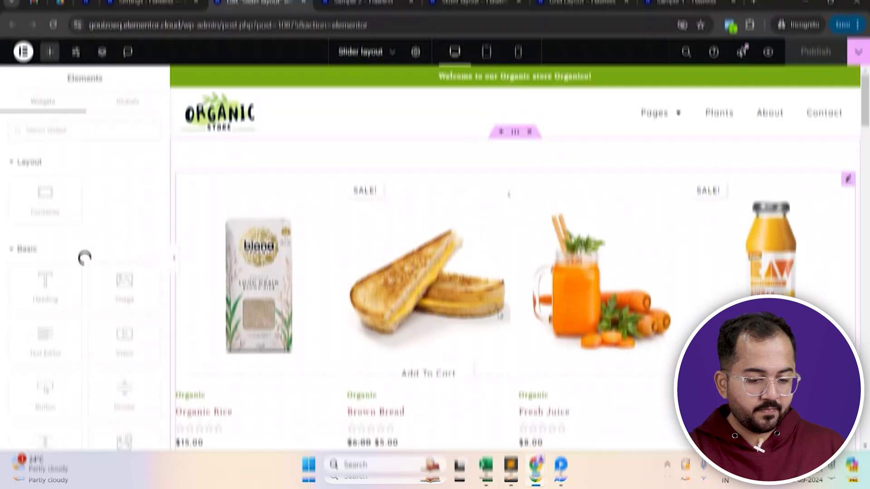
right_click(513, 242)
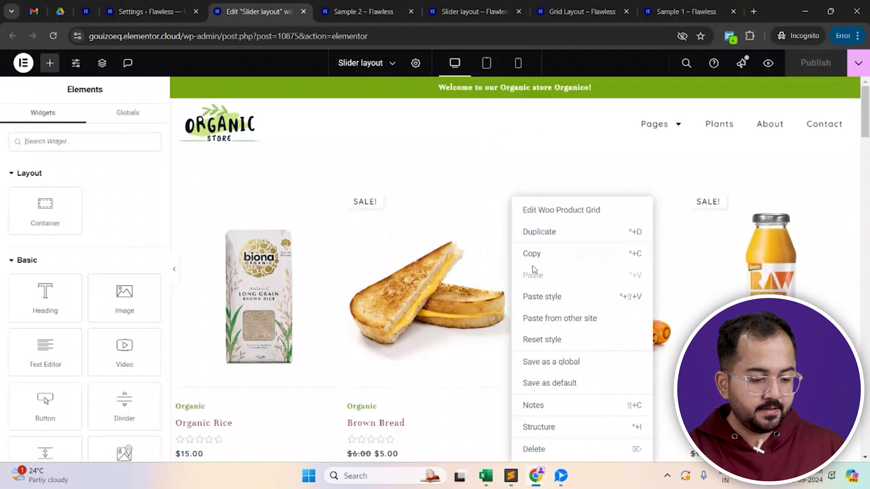
left_click(535, 448)
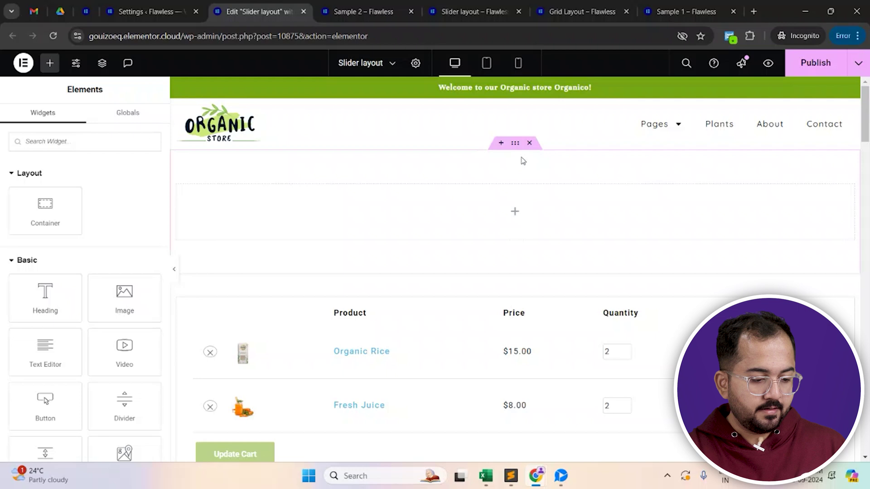
Add a WL: Universal Product Layout widget in Slider layout with a product limit of 4.
left_click(516, 144)
left_click(50, 63)
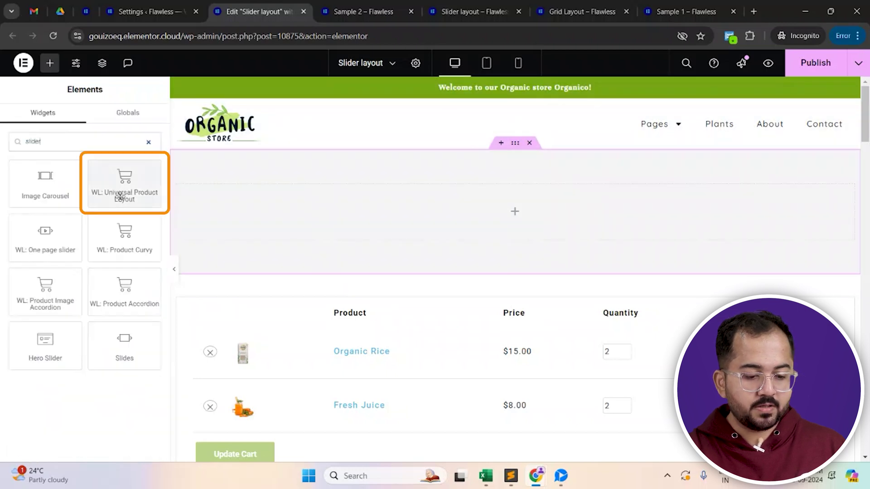
left_click_drag(225, 222, 324, 228)
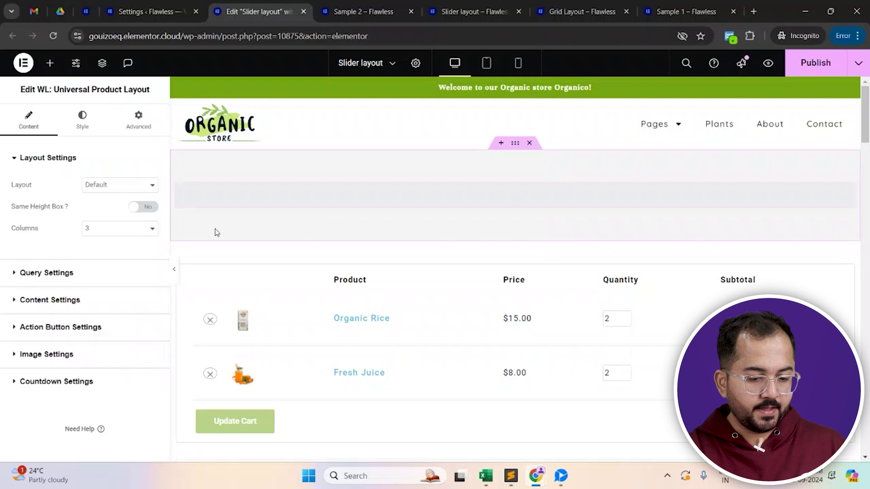
left_click(126, 187)
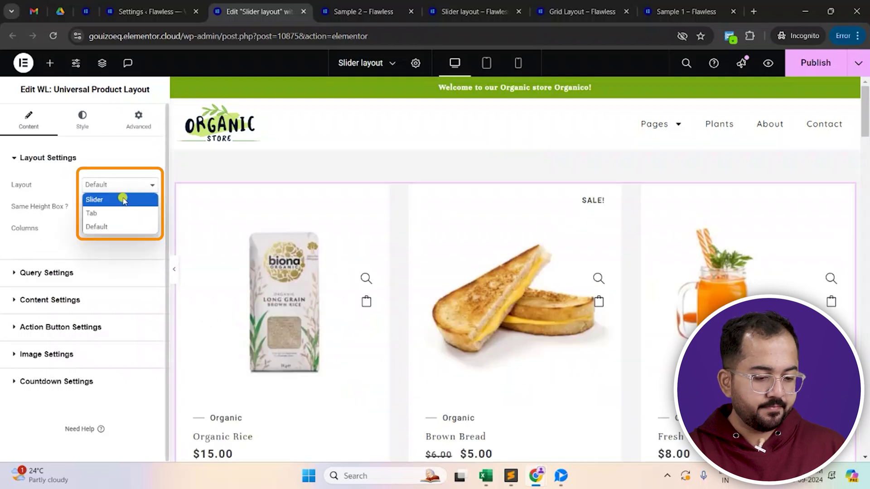
left_click(123, 200)
left_click(101, 248)
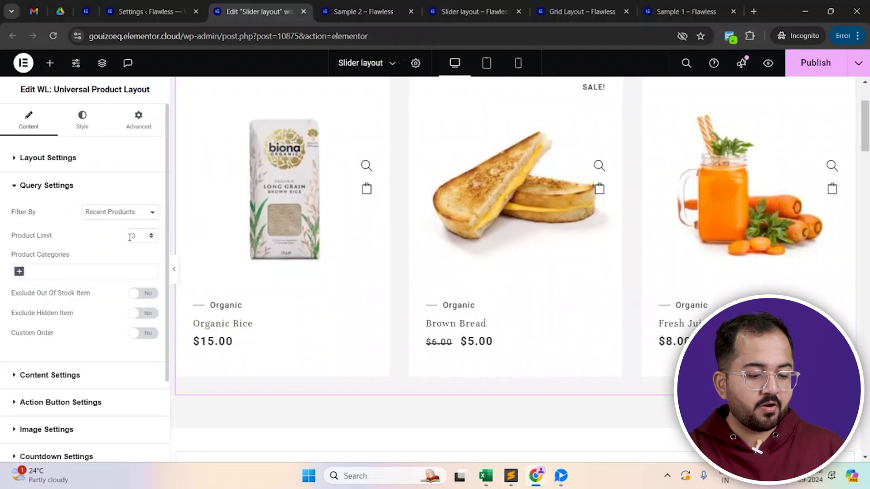
type("4")
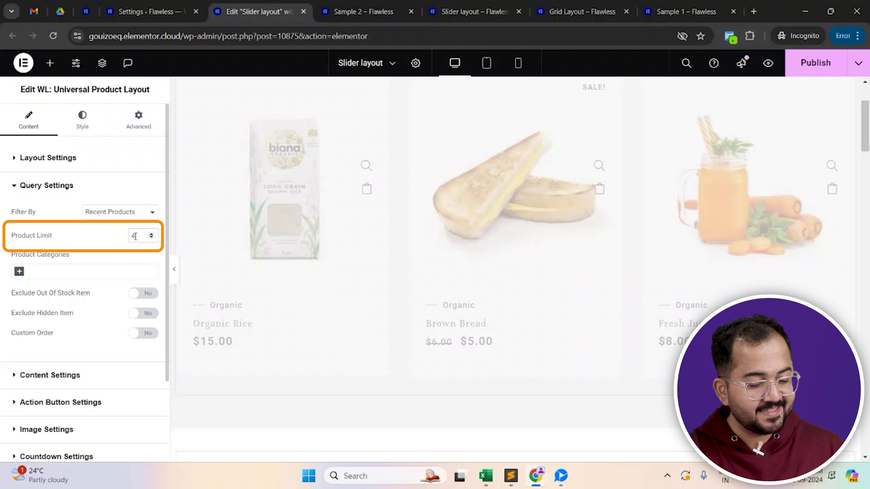
Set the widget's action buttons to Style Two and thumbnails to Image Slider.
left_click(50, 375)
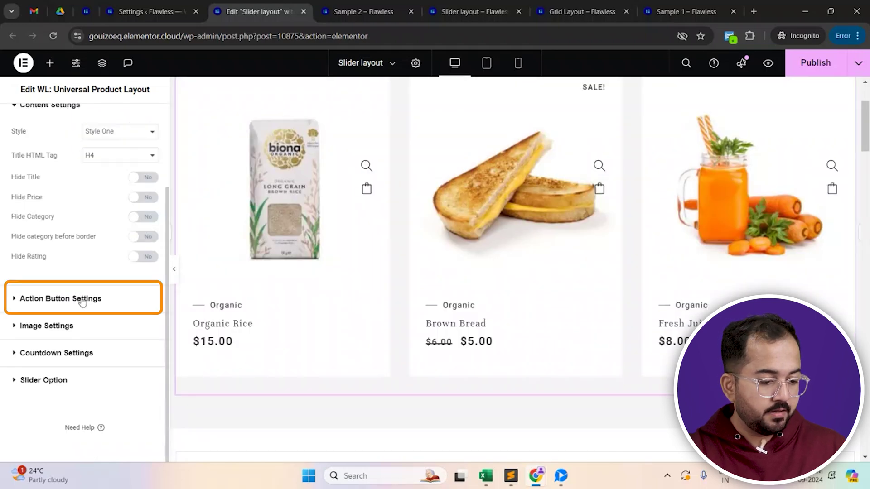
left_click(82, 298)
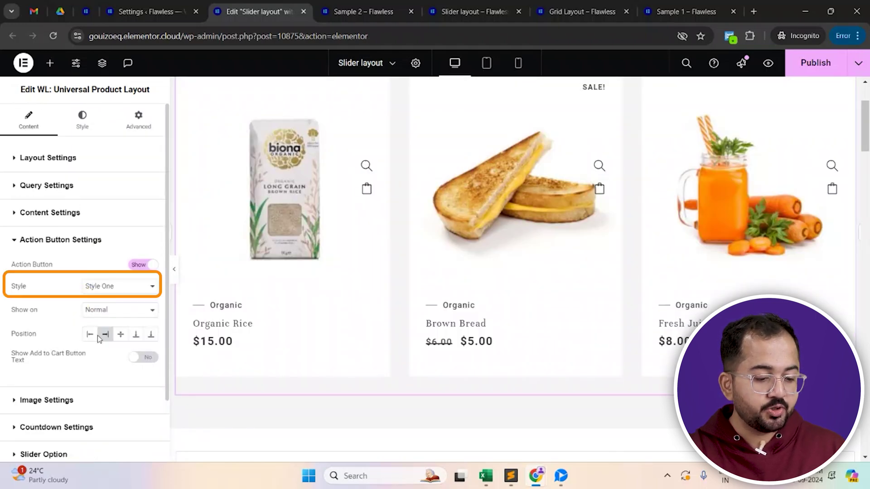
left_click(105, 287)
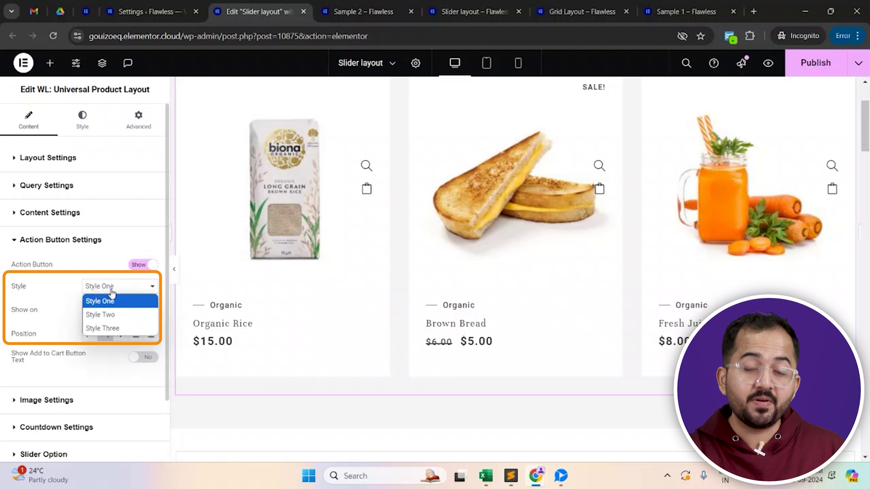
left_click(114, 319)
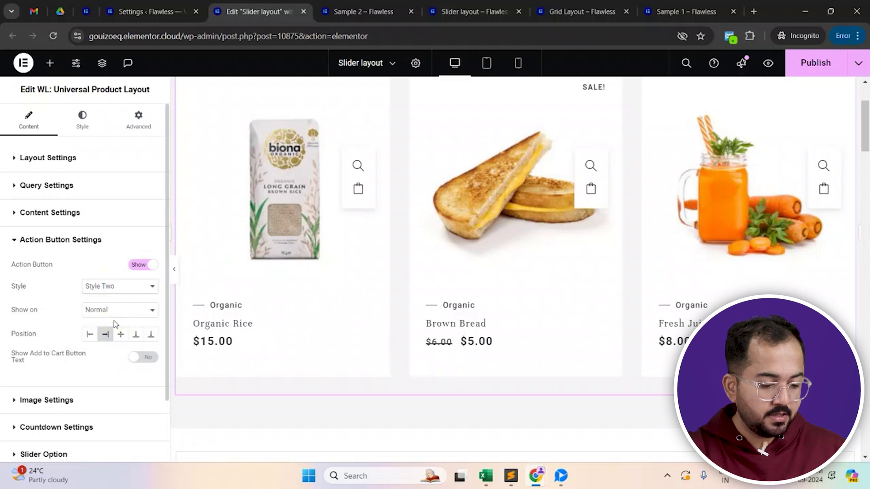
scroll(105, 354, "down", 2)
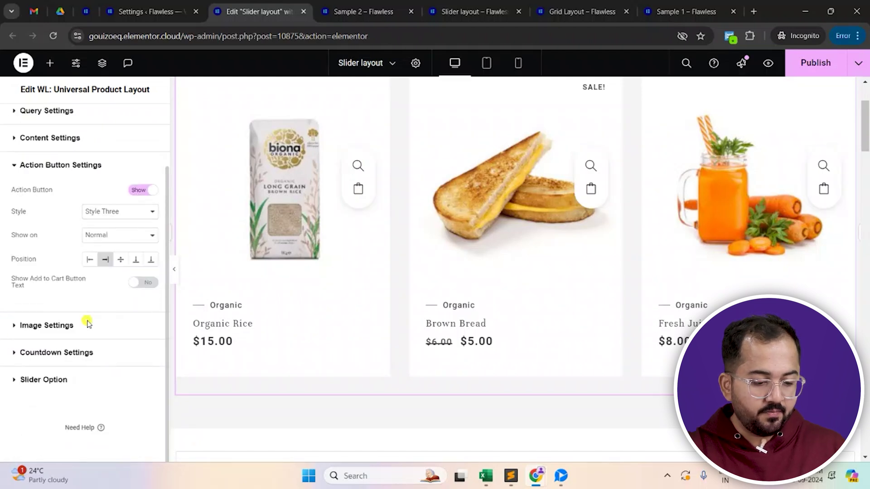
left_click(88, 323)
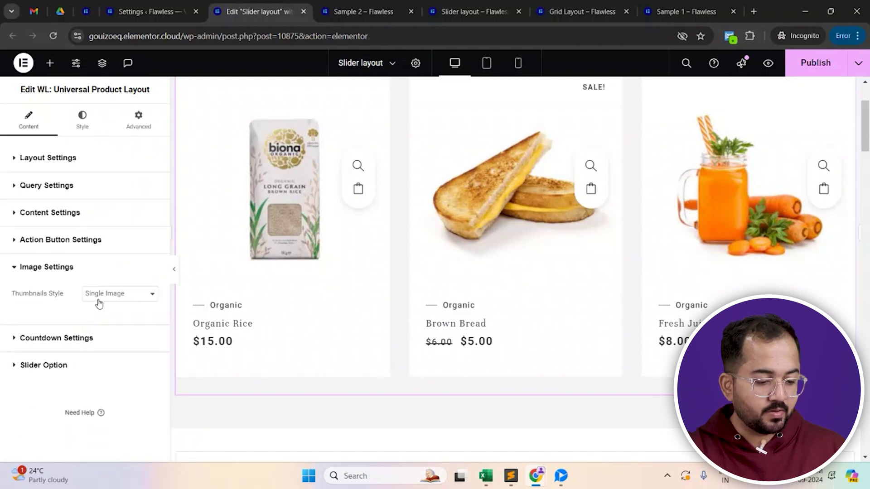
left_click(99, 298)
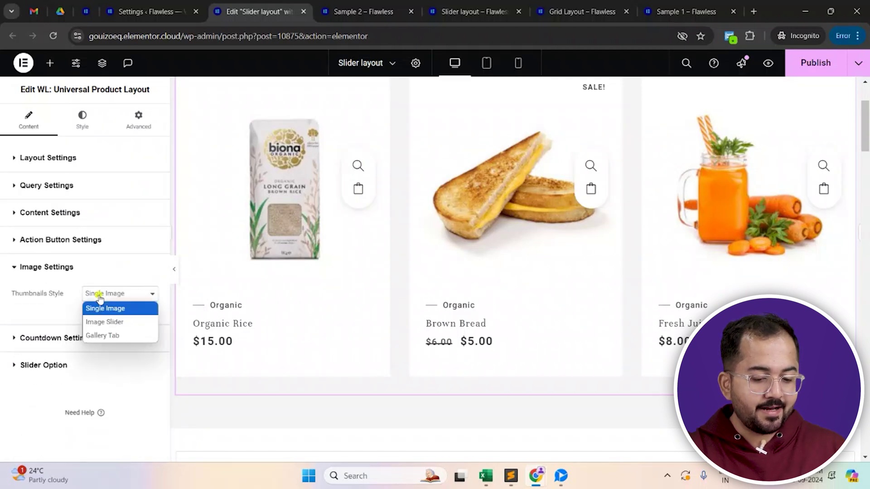
left_click(101, 322)
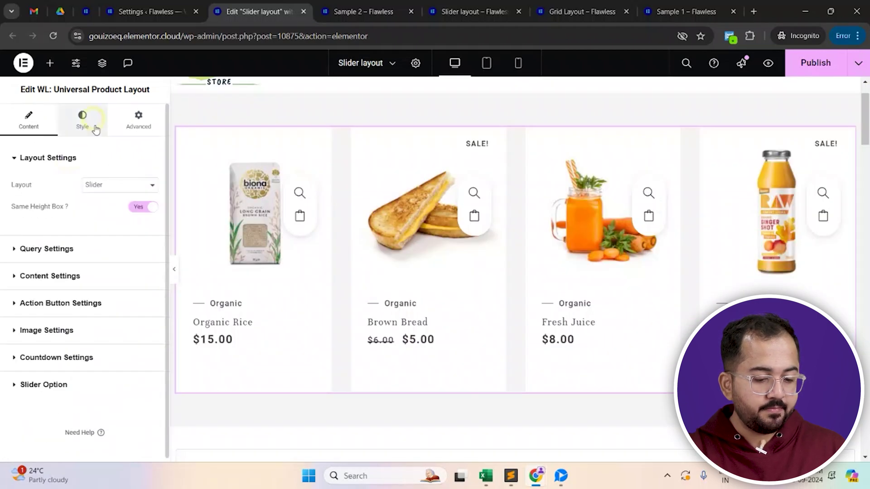
Give the slider's product titles a green global title colour.
left_click(96, 131)
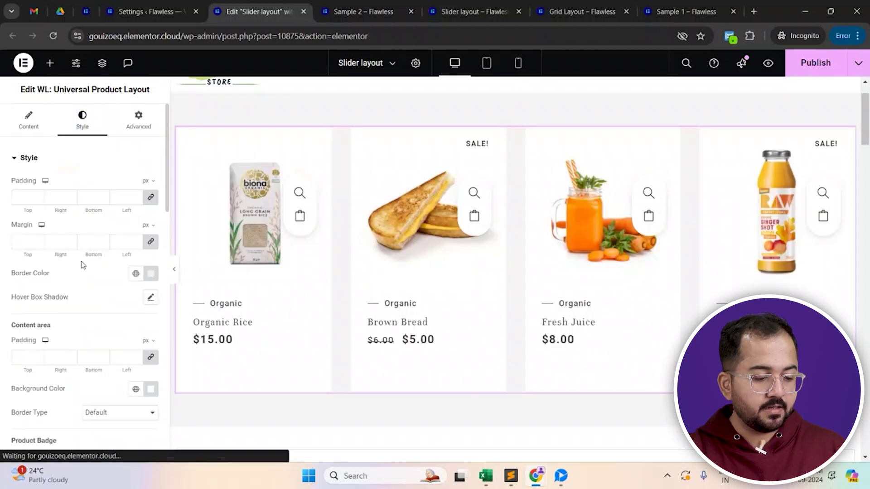
scroll(55, 370, "down", 4)
scroll(55, 370, "down", 5)
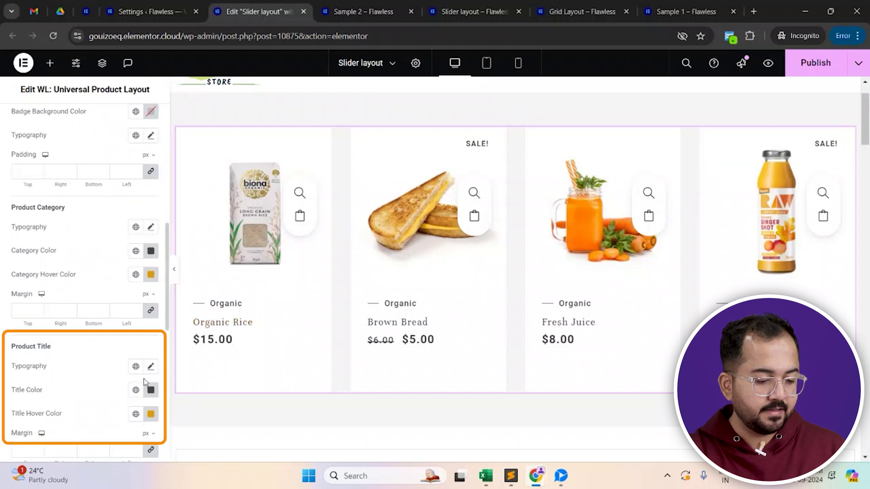
left_click(136, 390)
left_click(34, 234)
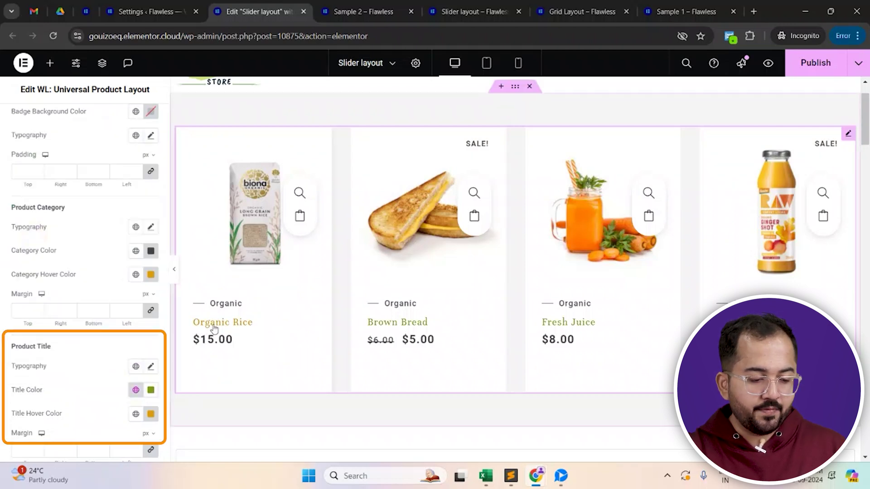
Make the product titles bold (700), publish the Slider layout page and view it live.
left_click(151, 367)
left_click(116, 364)
left_click(111, 285)
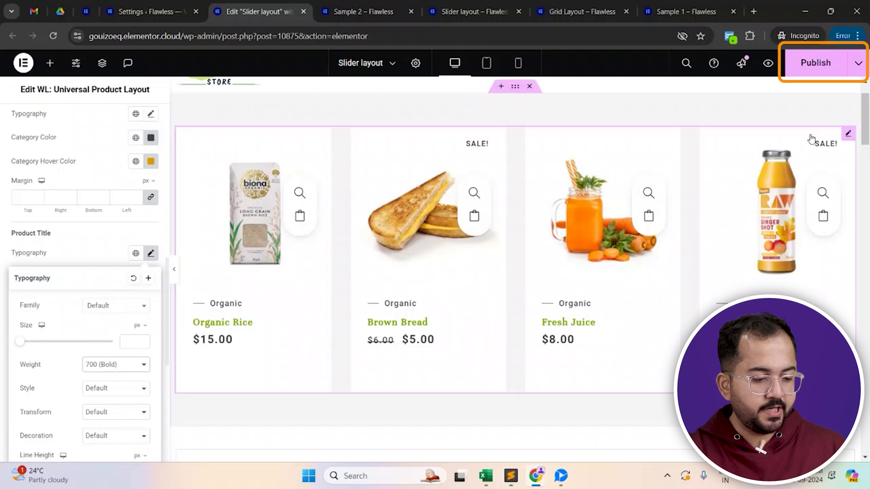
left_click(821, 74)
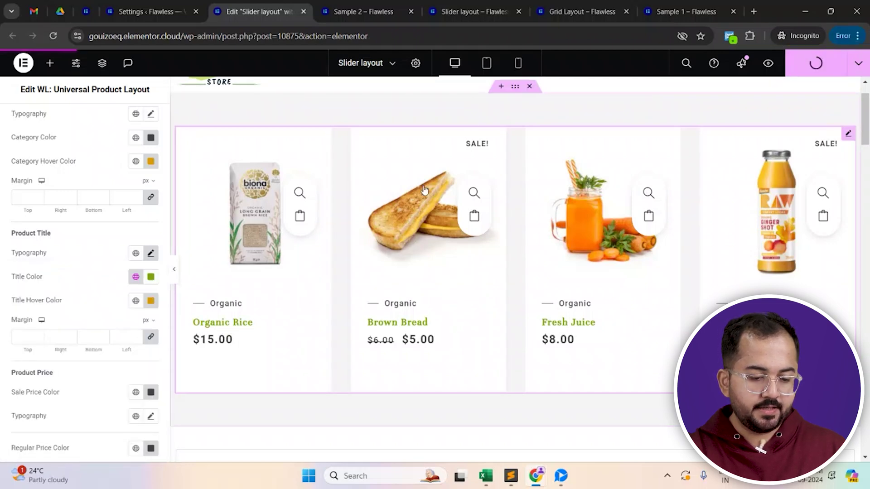
left_click(768, 63)
Page the live slider forward and back, then scroll to the $15.00 checkout for Pulses From Organic Farm.
left_click(828, 263)
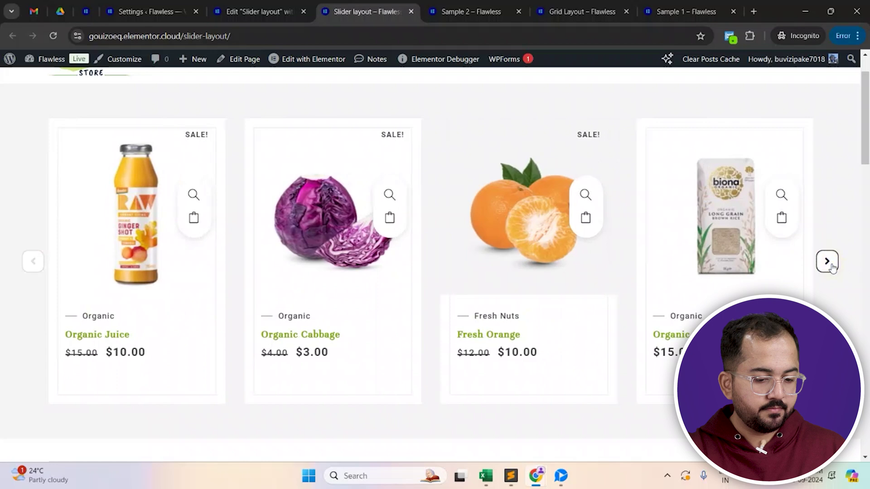
left_click(33, 261)
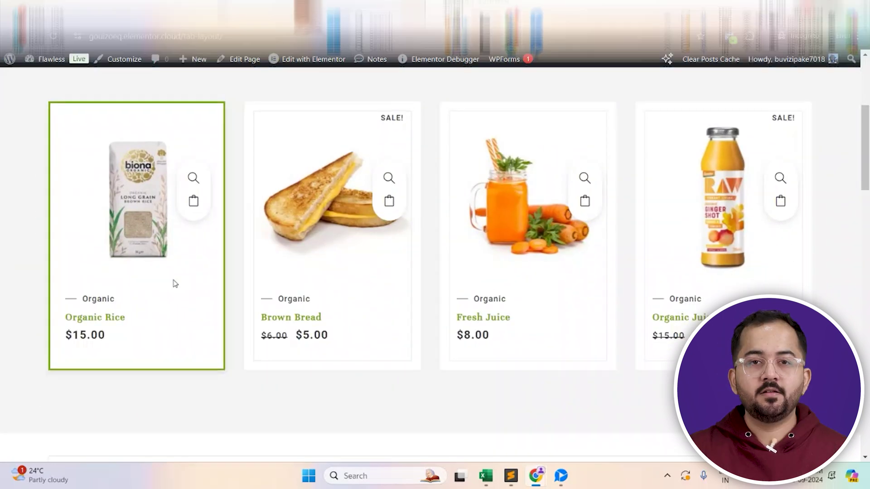
scroll(765, 229, "down", 2)
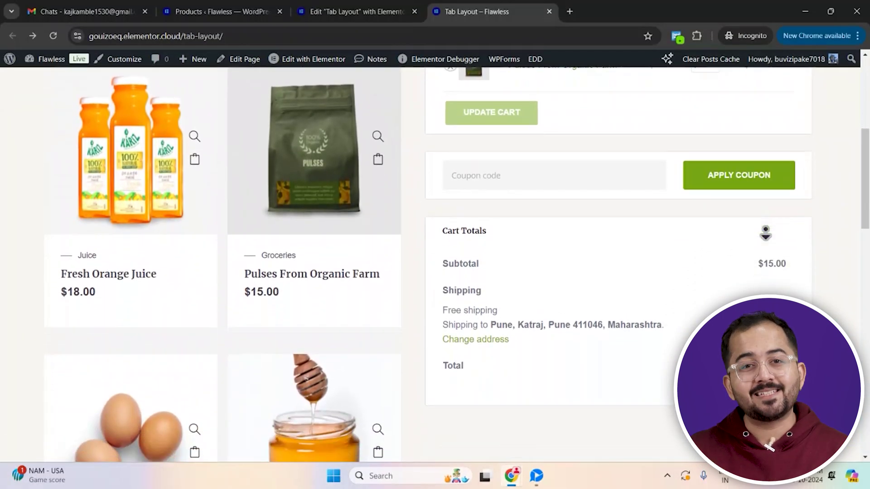
scroll(765, 231, "down", 2)
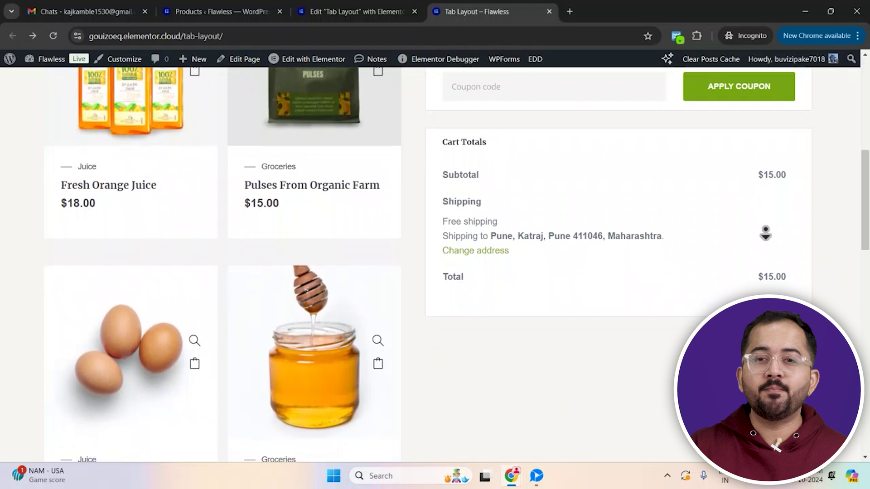
scroll(765, 234, "down", 2)
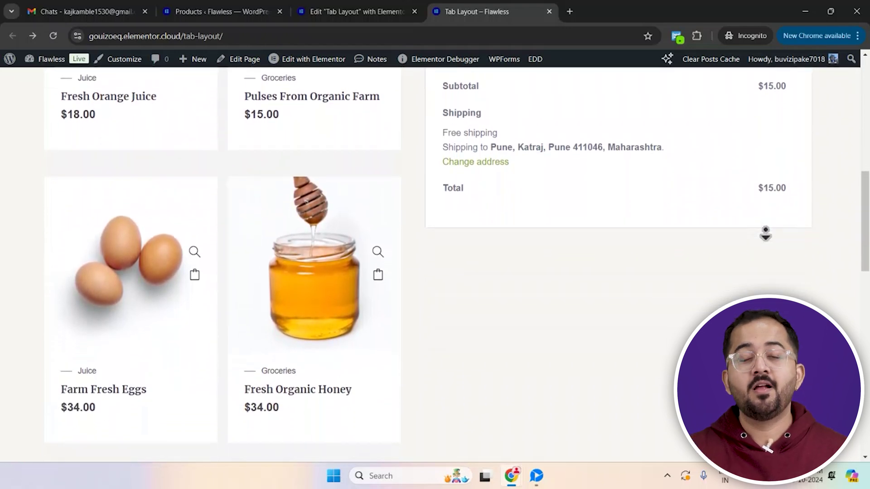
scroll(765, 234, "down", 2)
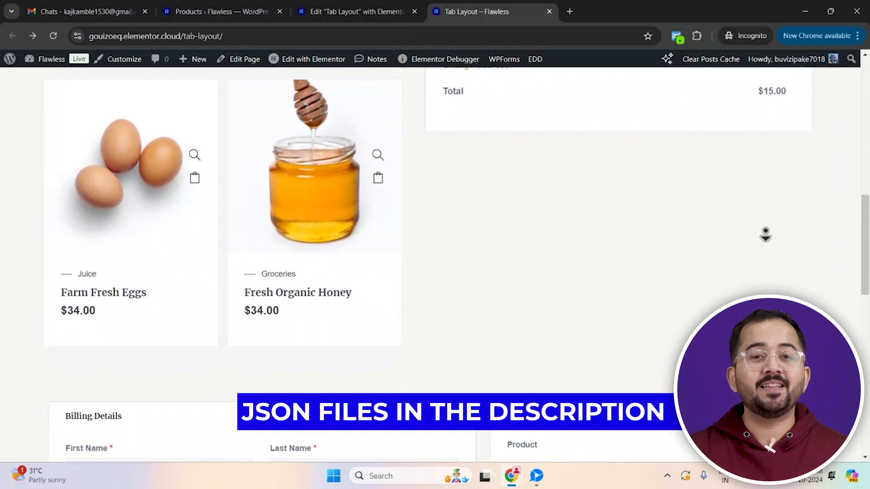
scroll(765, 234, "down", 3)
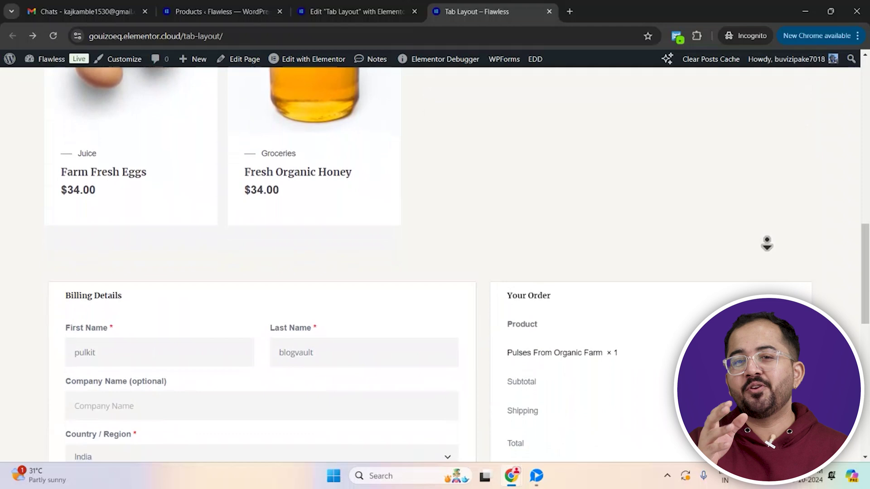
scroll(767, 247, "down", 5)
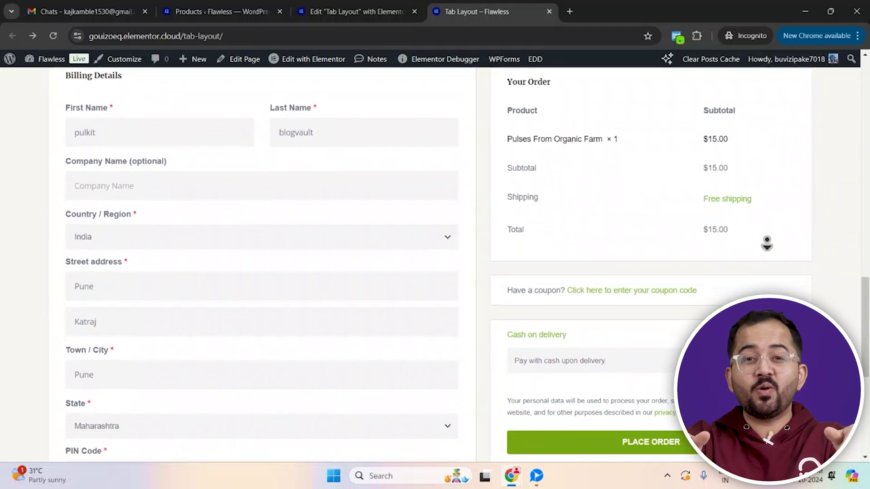